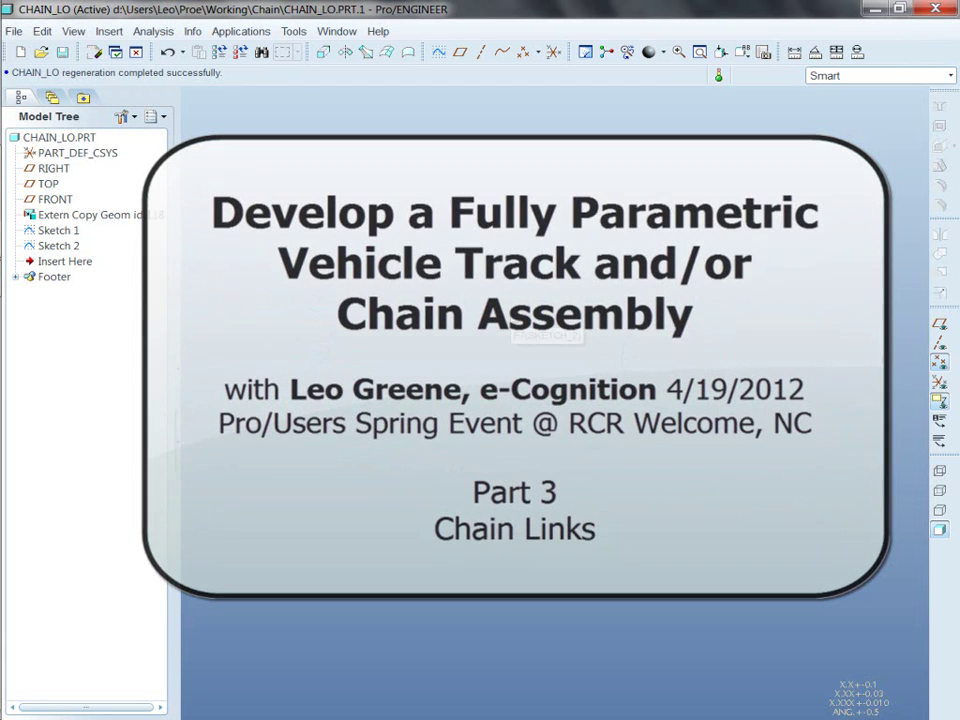
# Select Sketch 2 to show the chain loop's dimensions, including the 147.537° angle.
pyautogui.click(322, 403)
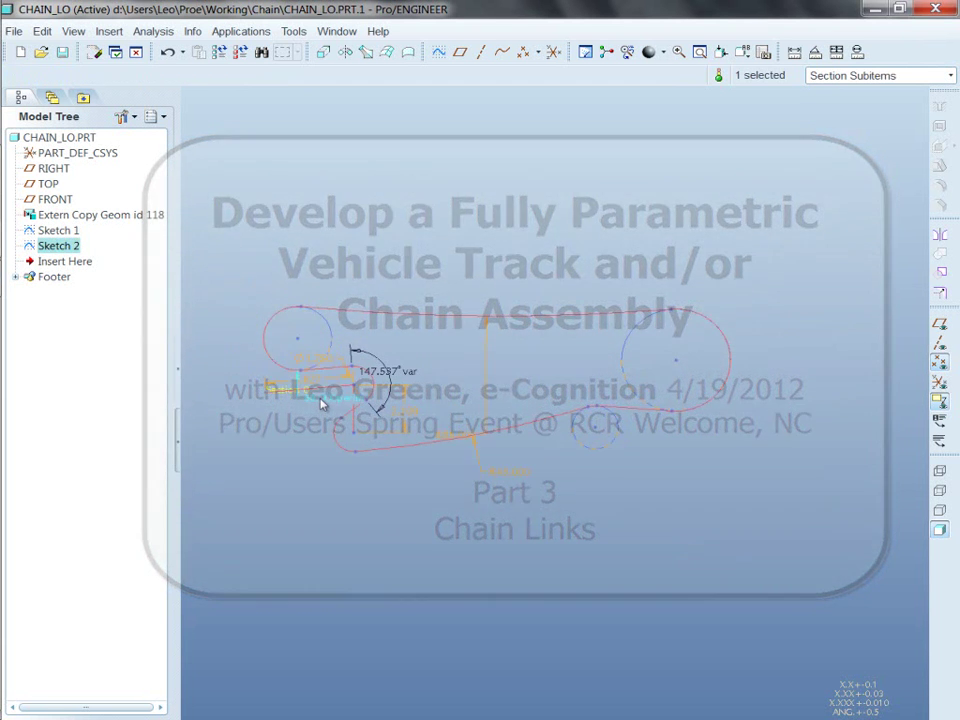
# Deselect Sketch 2 so the chain loop around the three sprockets shows without dimensions.
pyautogui.click(408, 275)
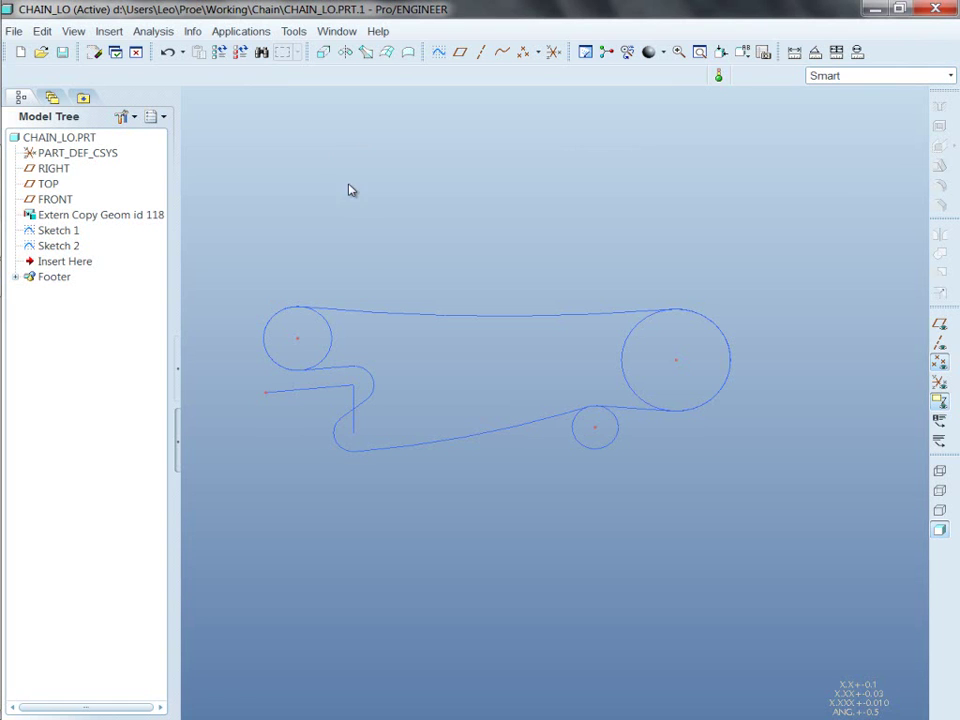
# Change Sketch 2's 86.000 perimeter to 65, correcting an interim 67, and regenerate CHAIN_LO.
pyautogui.doubleClick(416, 318)
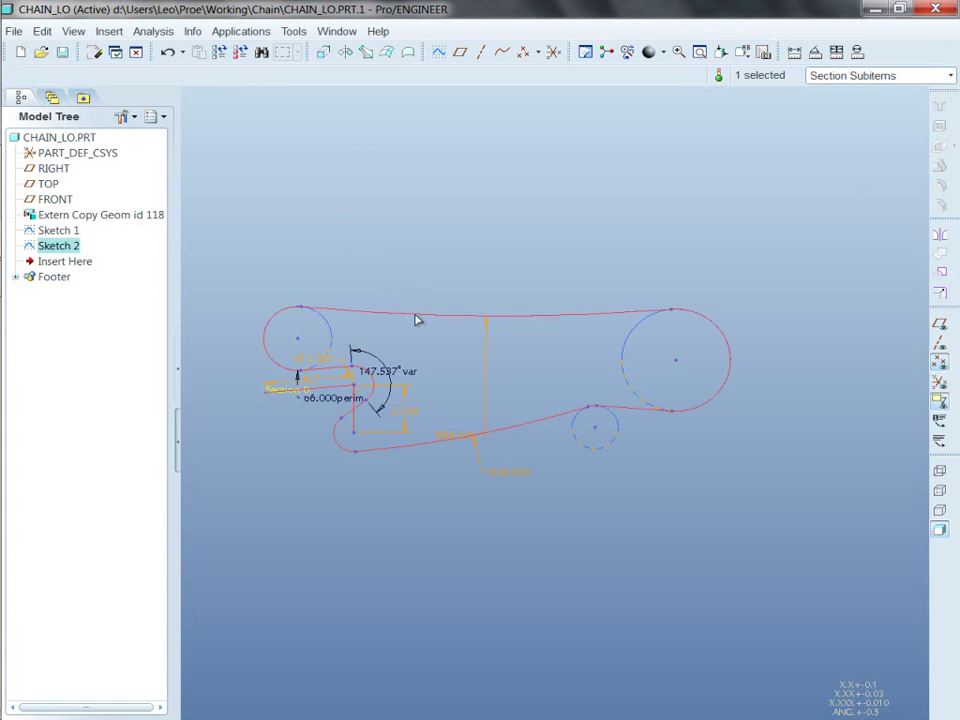
pyautogui.click(316, 402)
pyautogui.doubleClick(316, 402)
pyautogui.write('97')
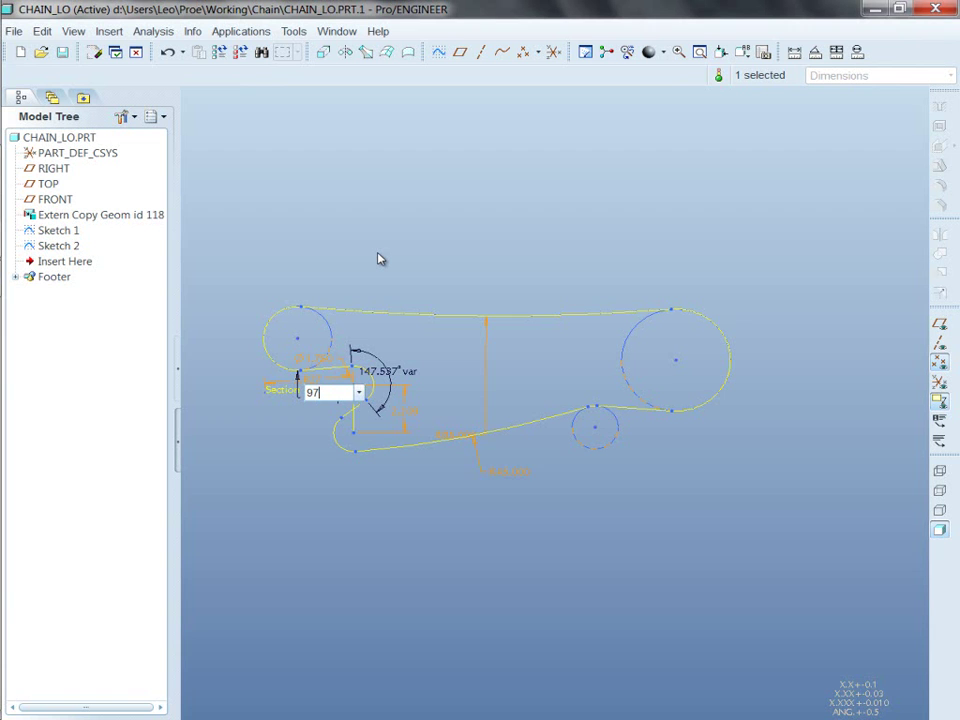
pyautogui.press('BackSpace')
pyautogui.press('BackSpace')
pyautogui.write('67')
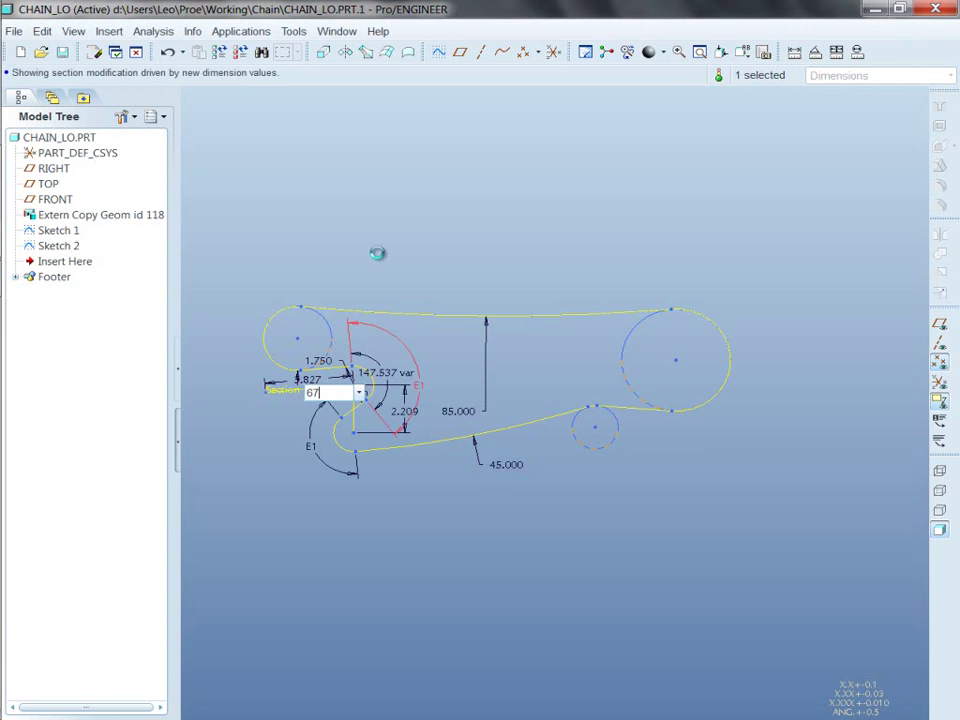
pyautogui.press('Return')
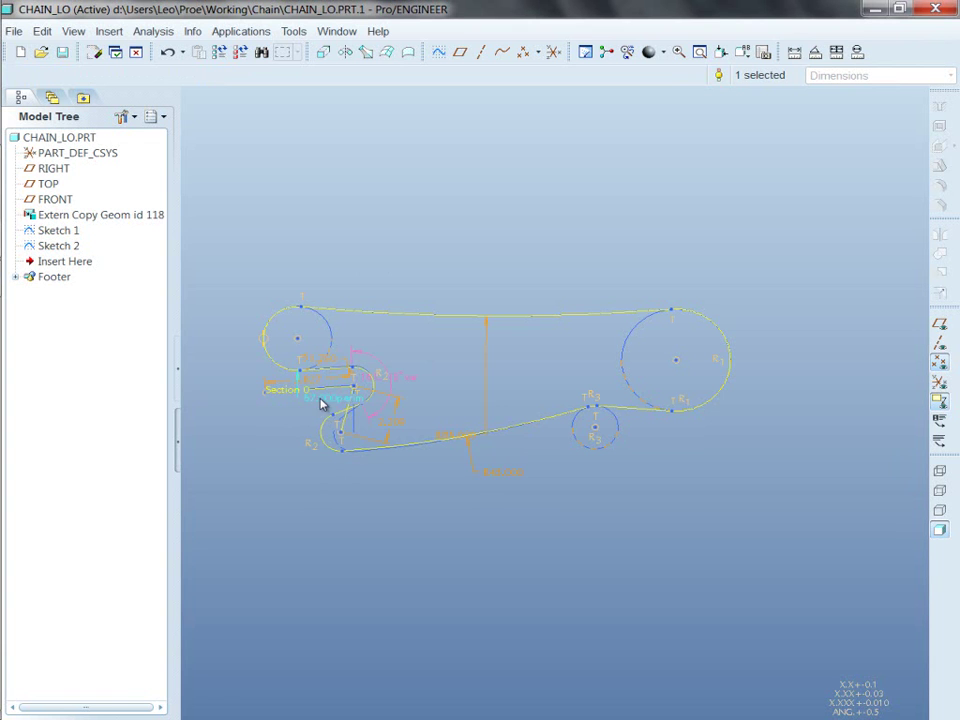
pyautogui.write('65')
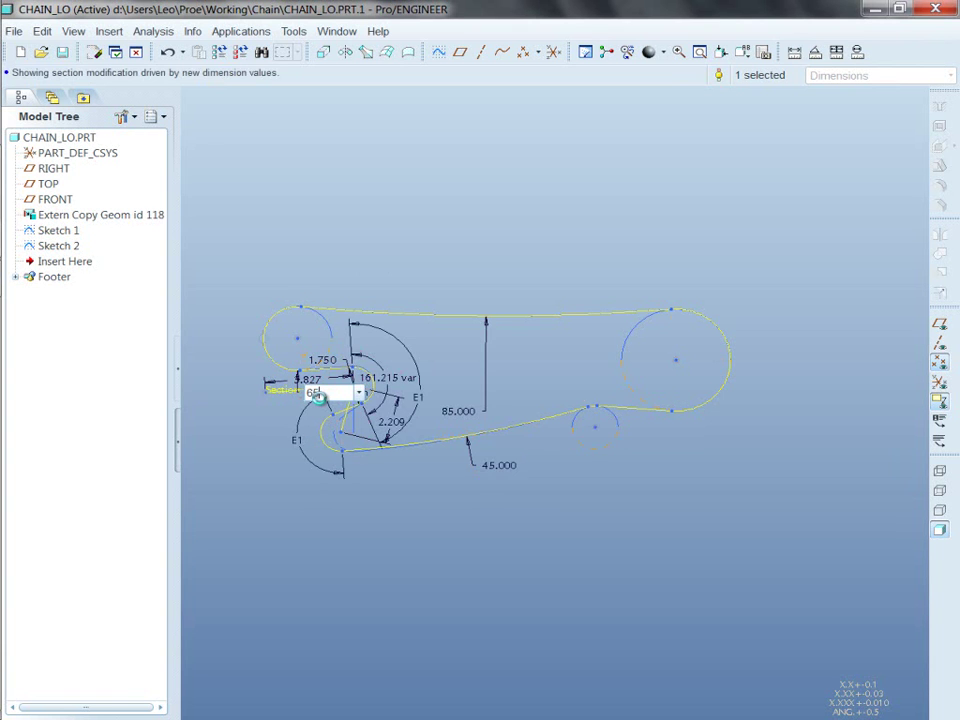
pyautogui.press('Return')
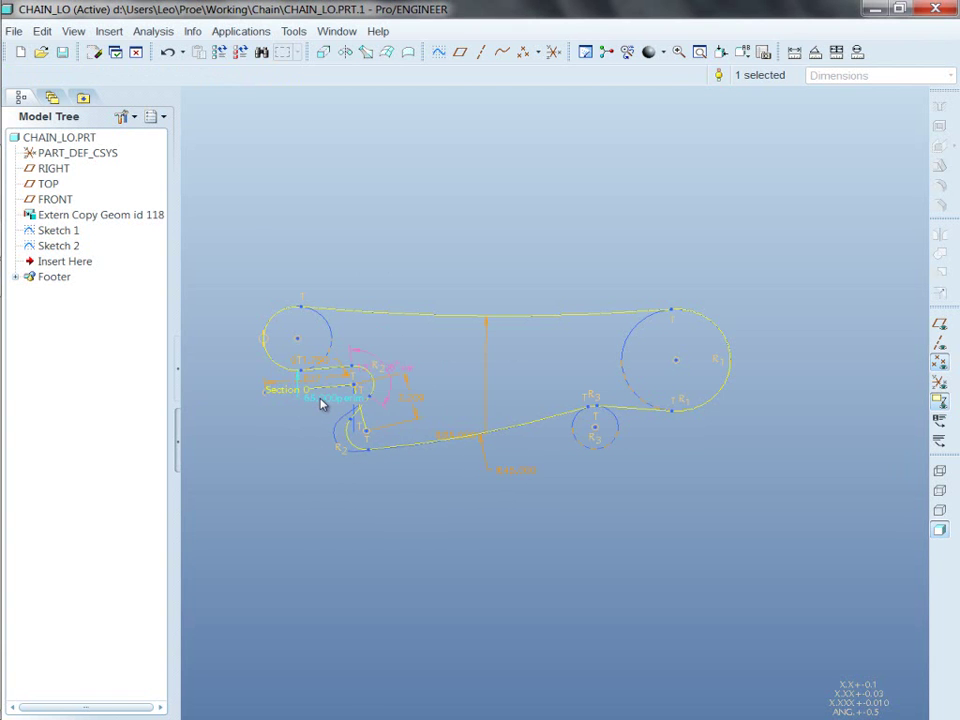
pyautogui.hotkey('ctrl', 'r')
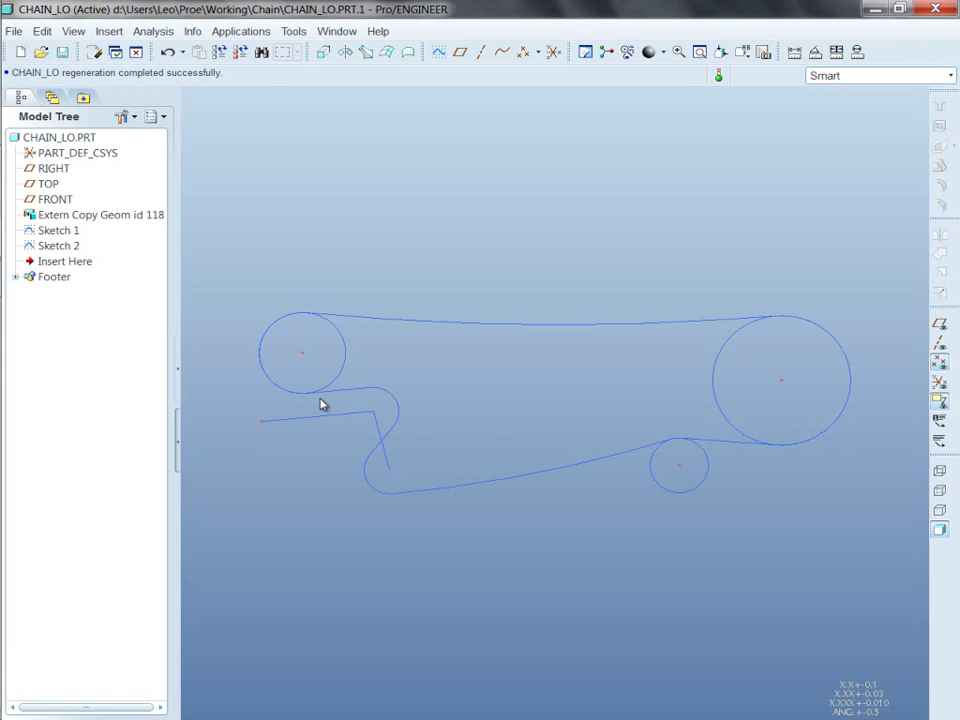
pyautogui.keyDown('shift'); pyautogui.moveTo(613, 335); pyautogui.dragTo(590, 318, button='middle'); pyautogui.keyUp('shift')
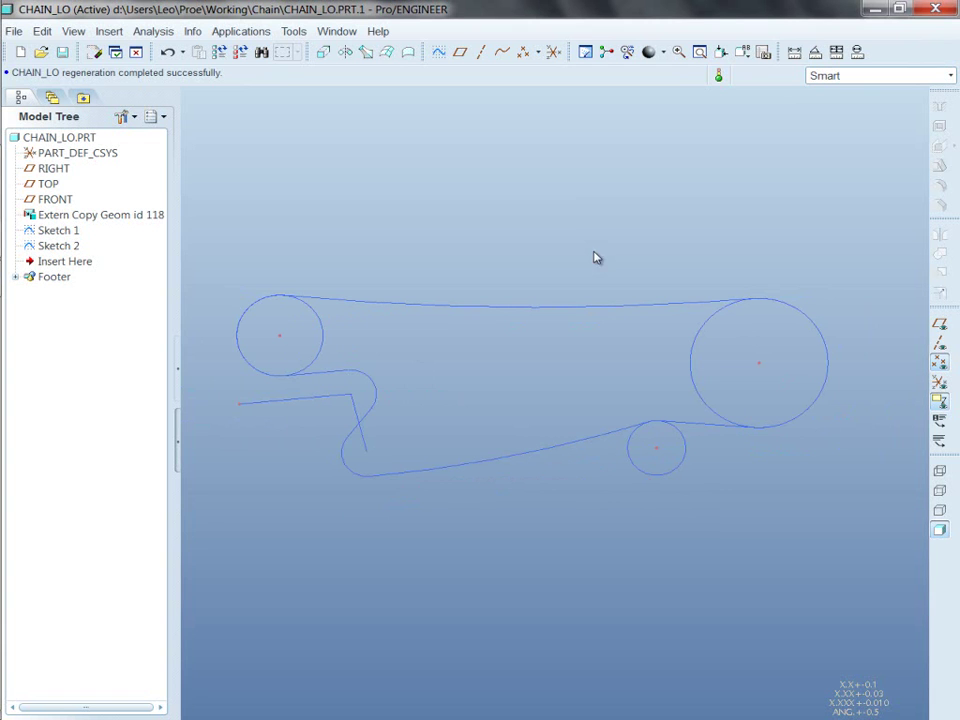
# Start a new datum point and list the overlapping curves on the chain path.
pyautogui.click(524, 55)
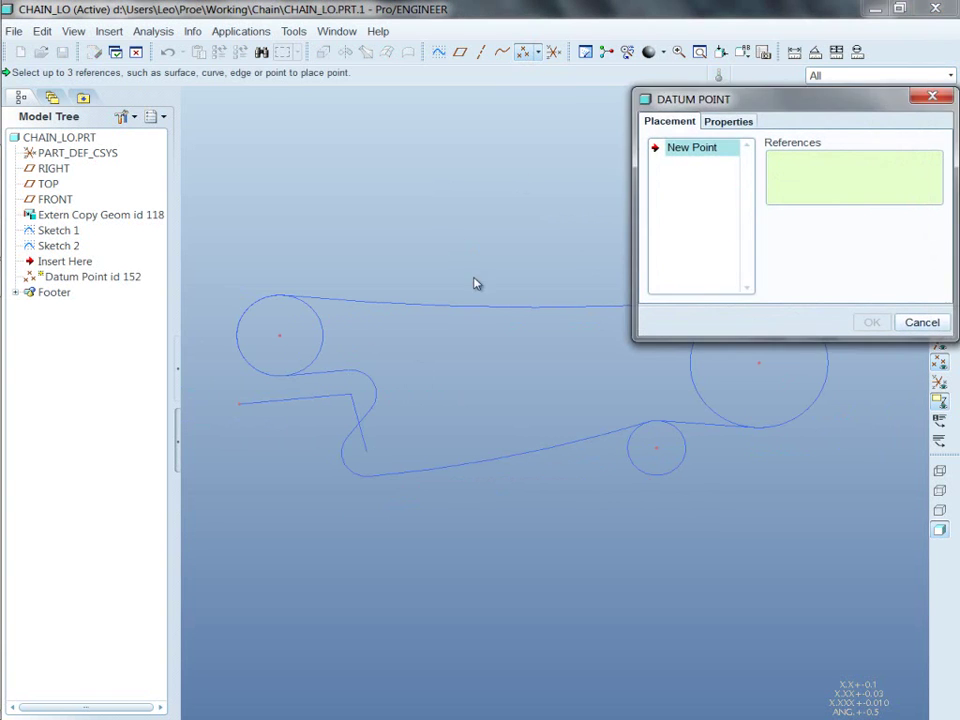
pyautogui.scroll(-2, 465, 257)
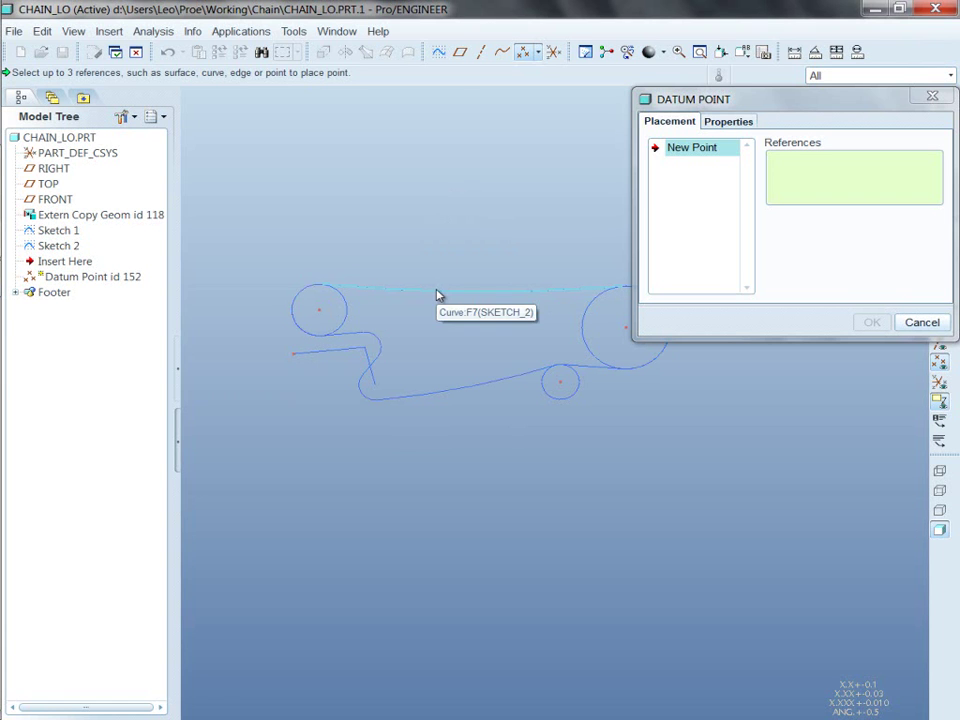
pyautogui.rightClick(438, 295)
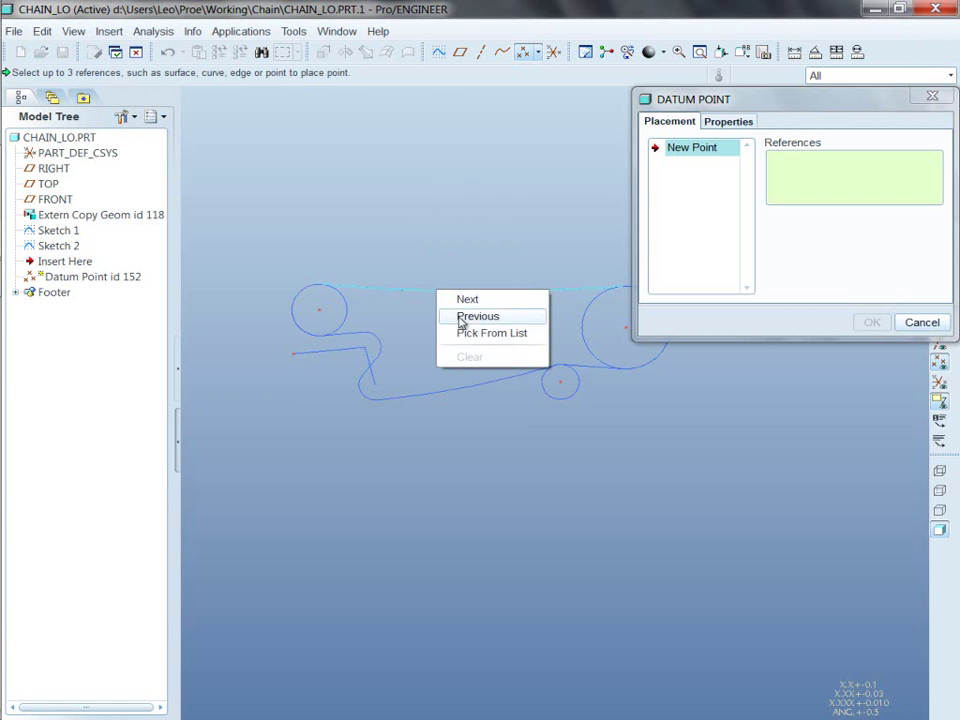
pyautogui.click(462, 333)
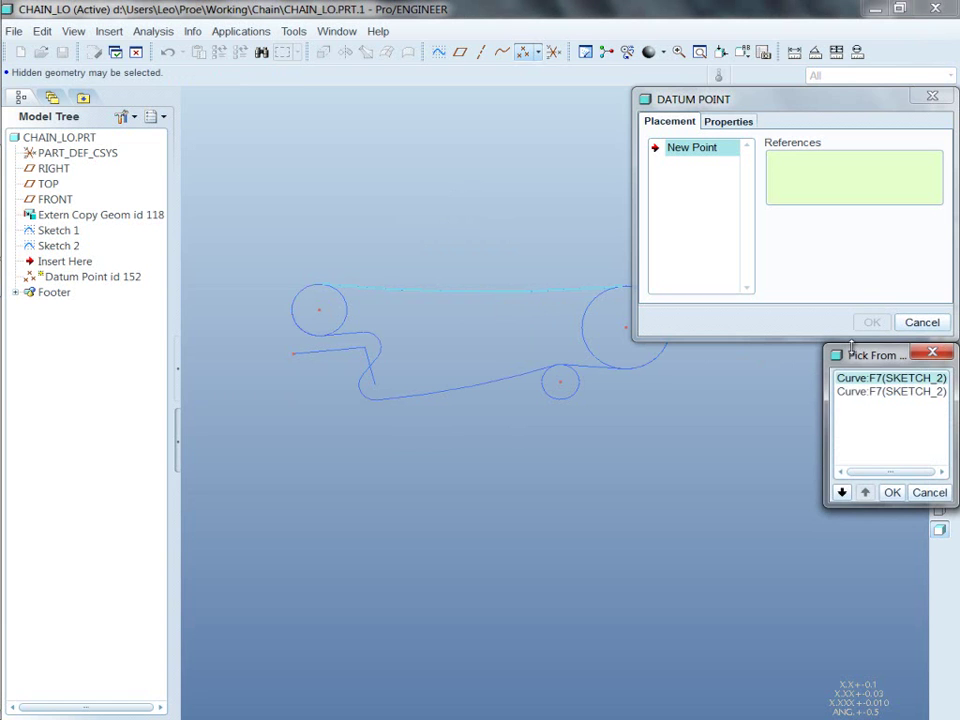
# Choose the second Curve:F7(SKETCH_2), the full chain loop, as PNT224's reference curve.
pyautogui.moveTo(823, 344); pyautogui.dragTo(732, 268)
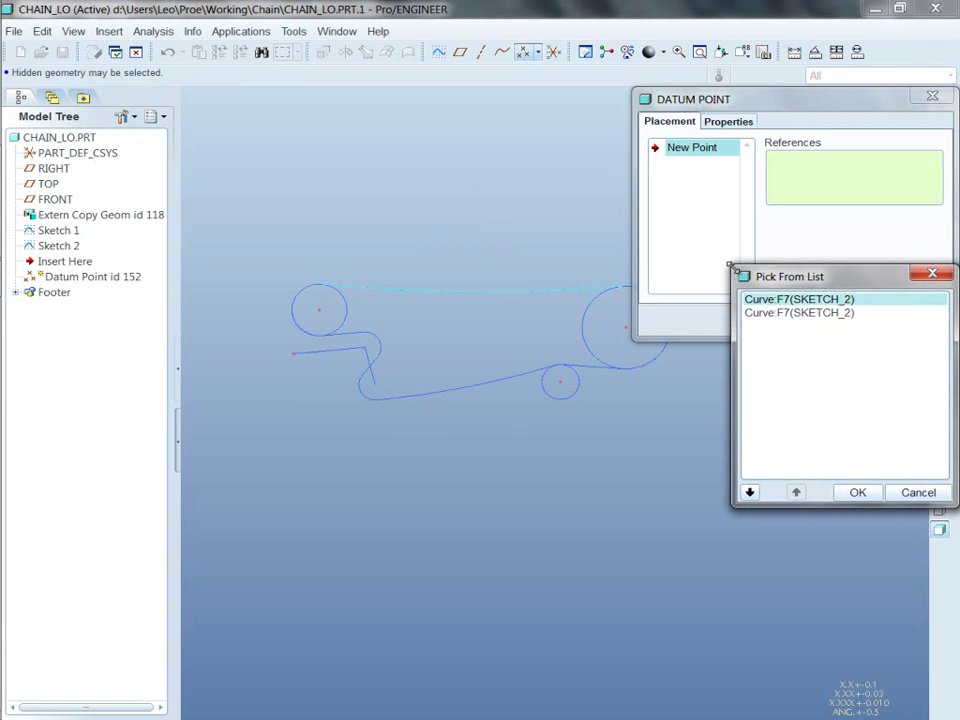
pyautogui.click(793, 314)
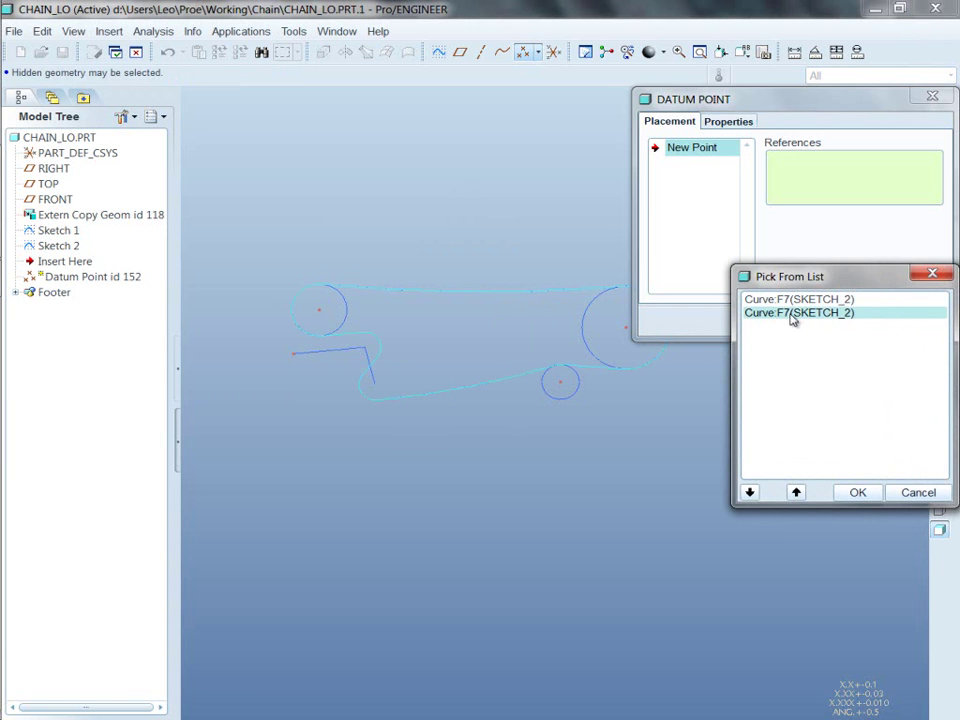
pyautogui.click(797, 301)
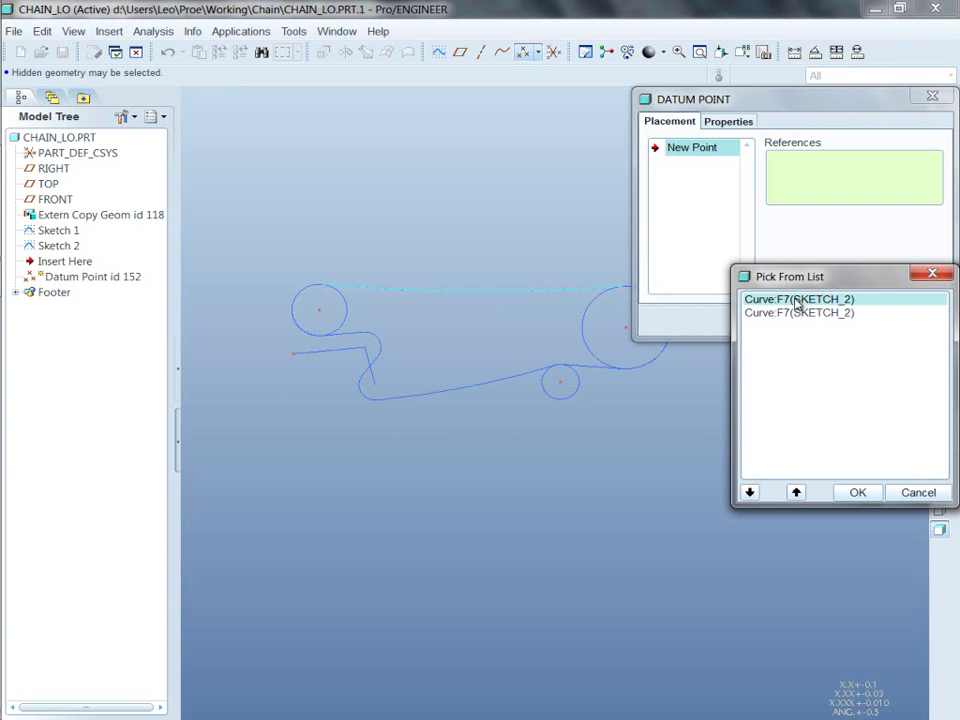
pyautogui.click(800, 314)
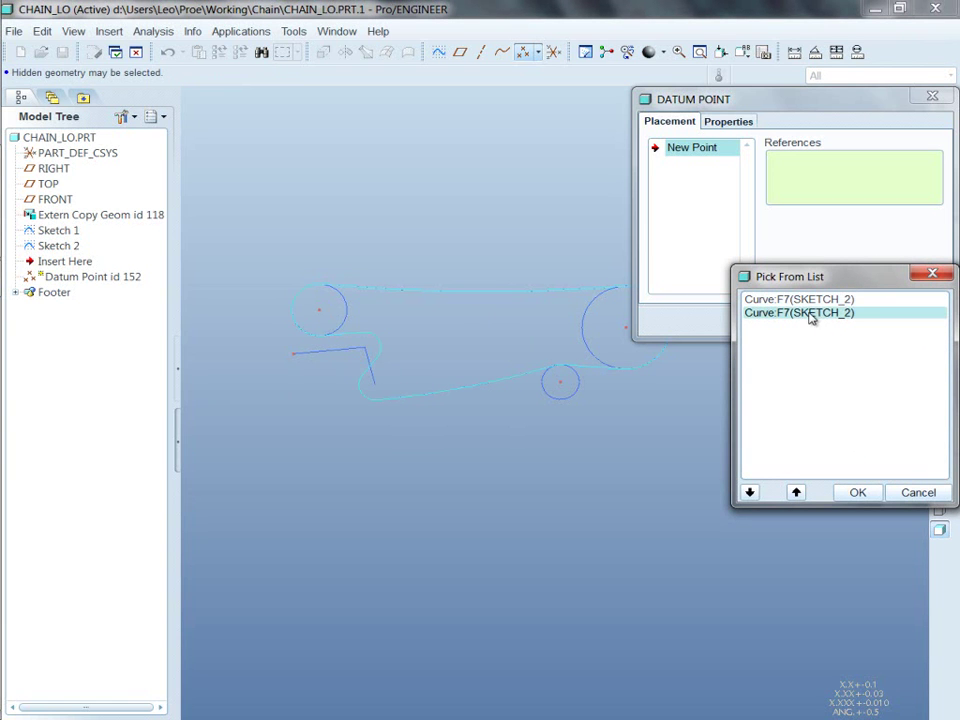
pyautogui.click(800, 301)
pyautogui.click(810, 317)
pyautogui.press('Up')
pyautogui.click(811, 316)
pyautogui.click(810, 301)
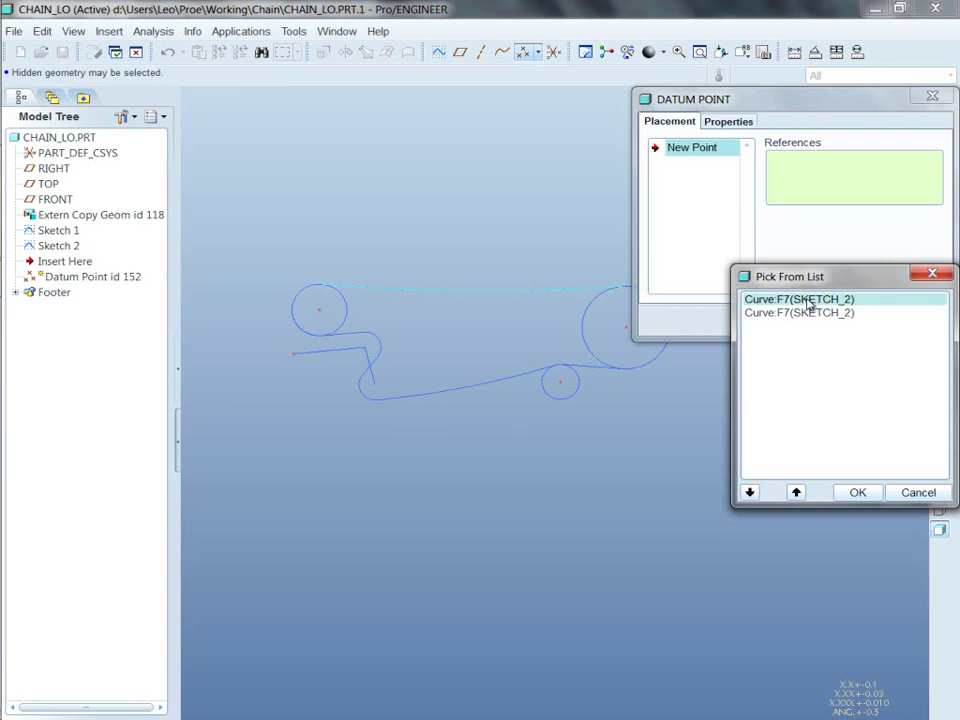
pyautogui.click(810, 316)
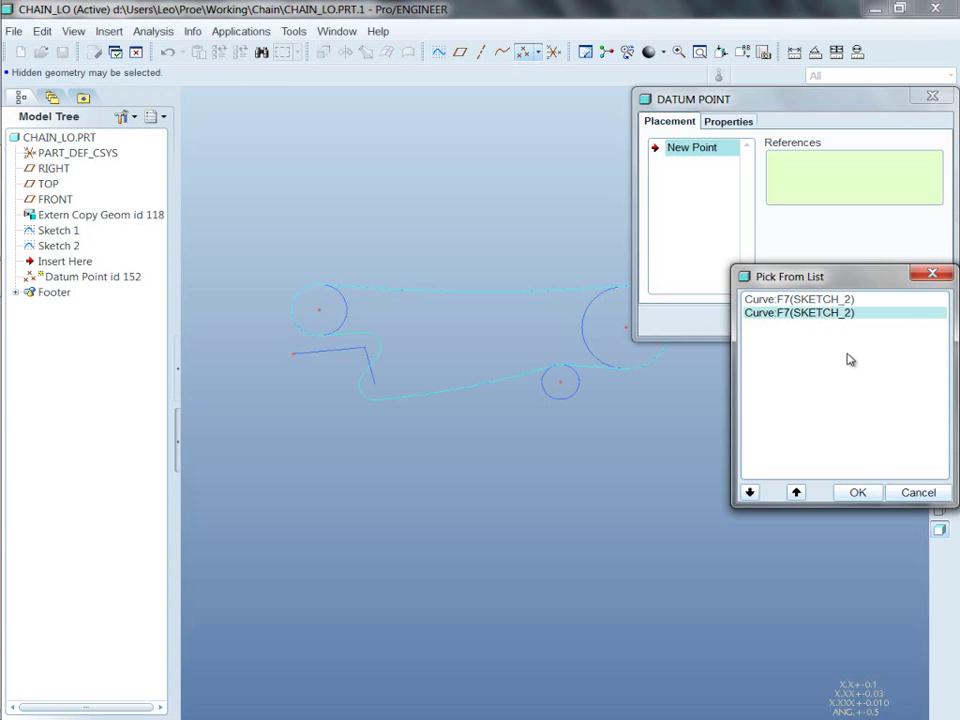
pyautogui.click(857, 494)
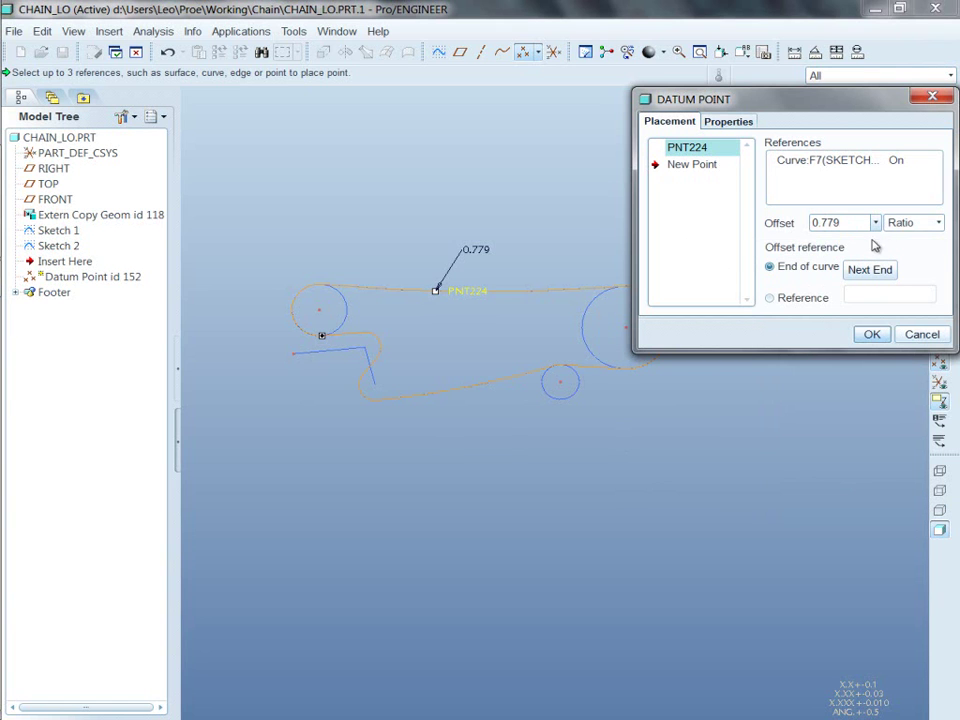
# Switch PNT224's offset from Ratio to Real, set it to 0, and confirm the point.
pyautogui.click(938, 223)
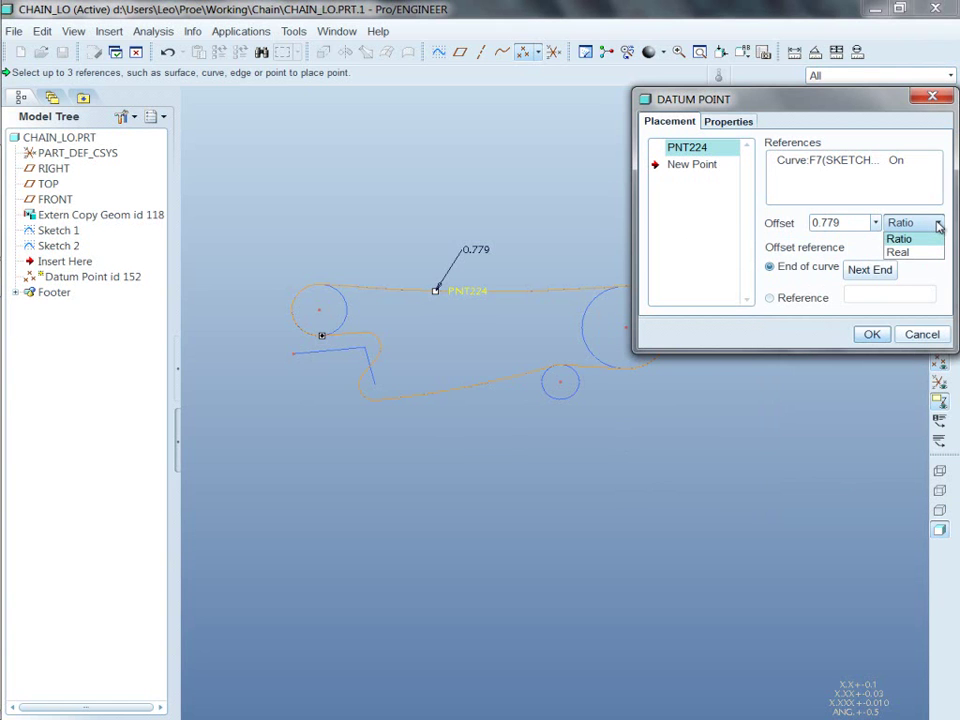
pyautogui.click(898, 252)
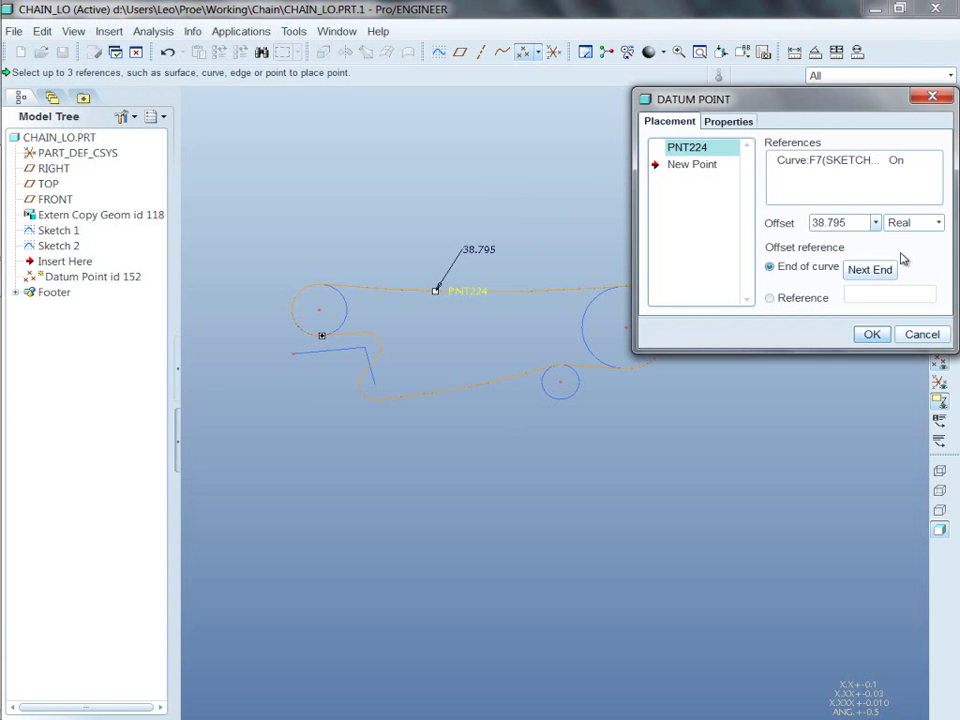
pyautogui.click(799, 221)
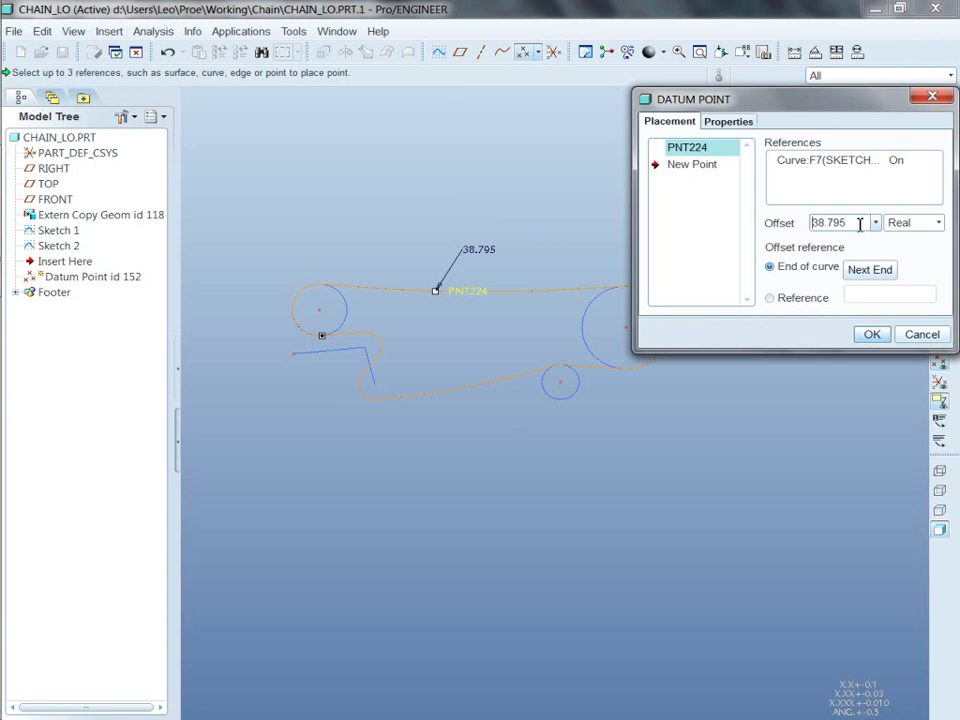
pyautogui.doubleClick(859, 224)
pyautogui.write('0')
pyautogui.press('Return')
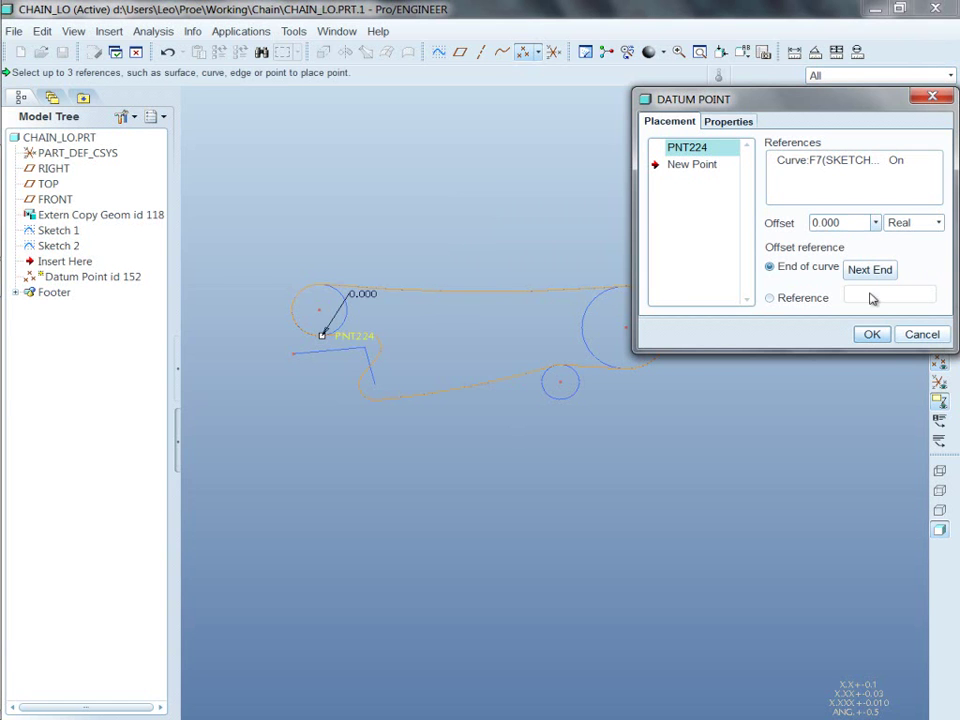
pyautogui.click(874, 336)
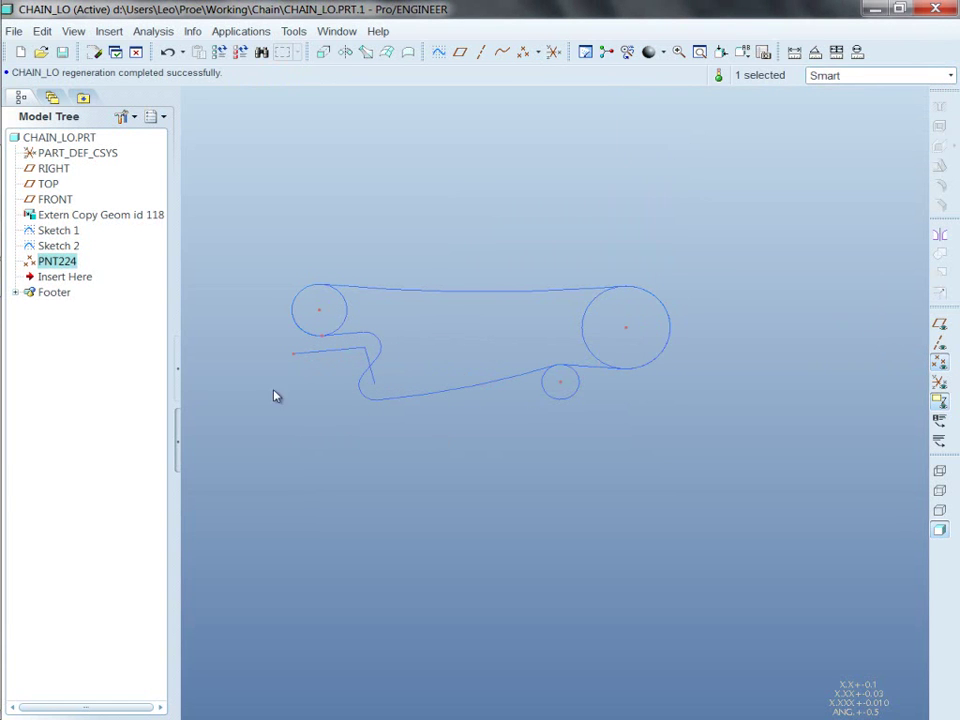
# Pattern PNT224 on its offset dimension with increment 1 and 65 instances.
pyautogui.rightClick(241, 222)
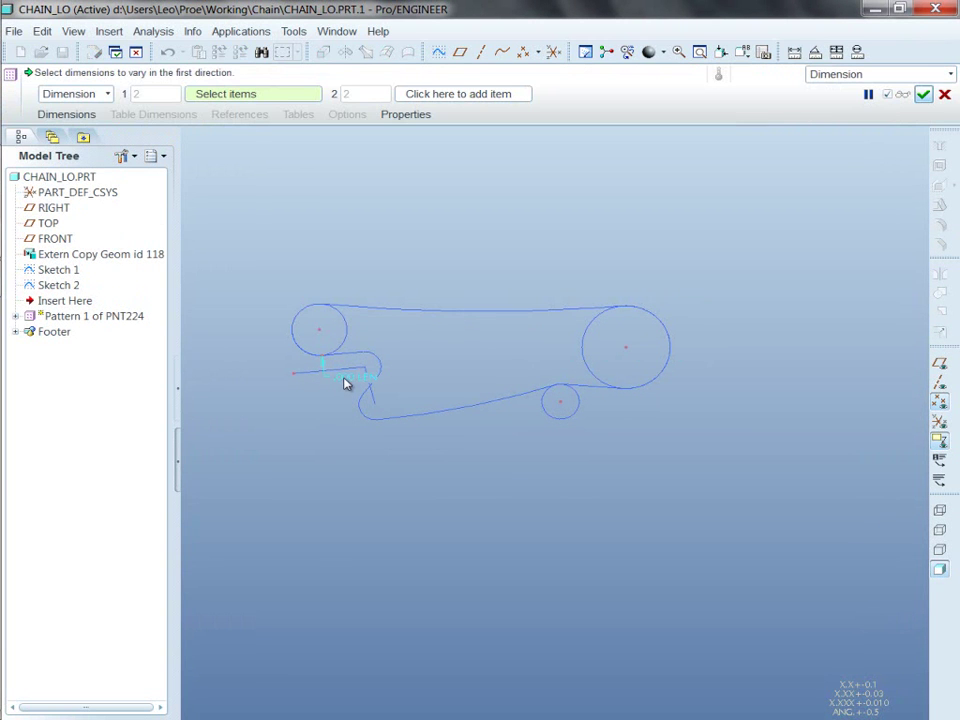
pyautogui.click(346, 381)
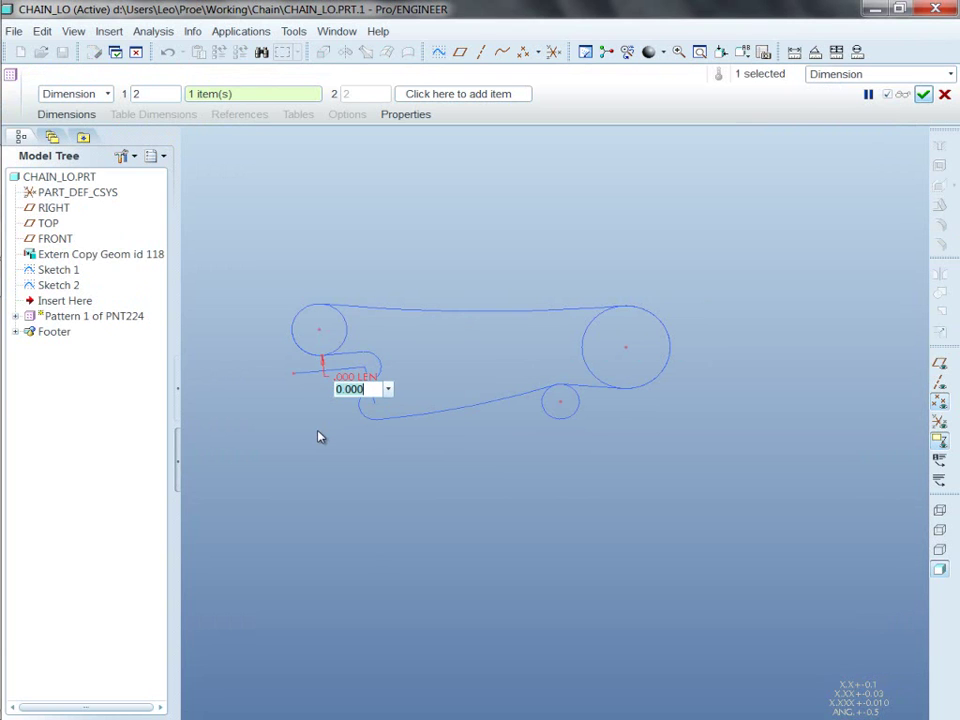
pyautogui.write('1')
pyautogui.press('Return')
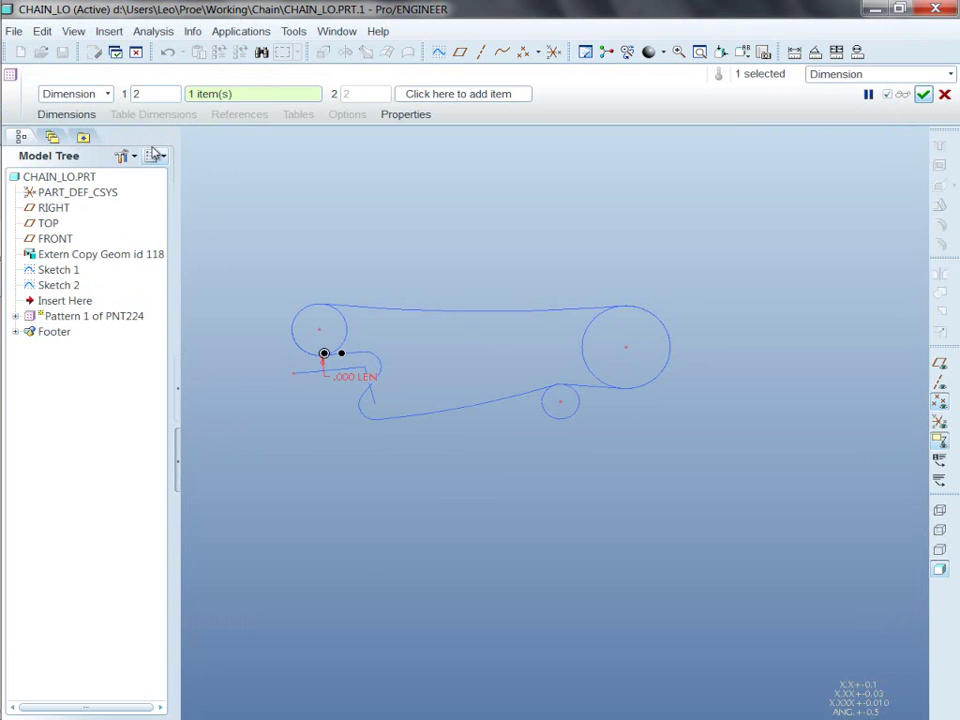
pyautogui.doubleClick(150, 94)
pyautogui.write('65')
pyautogui.press('Return')
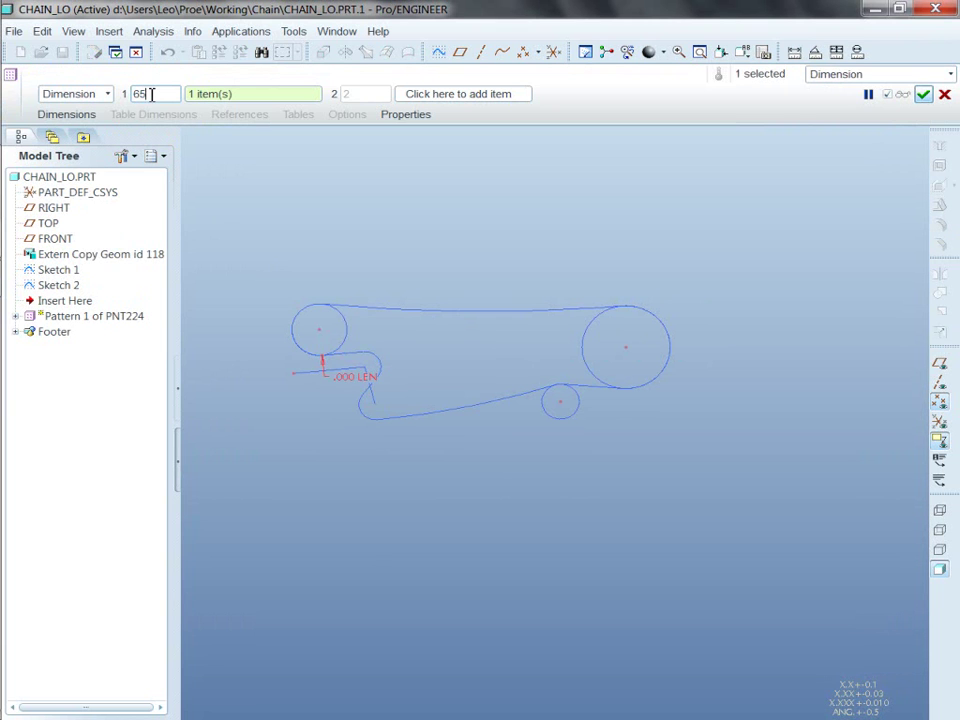
pyautogui.click(924, 94)
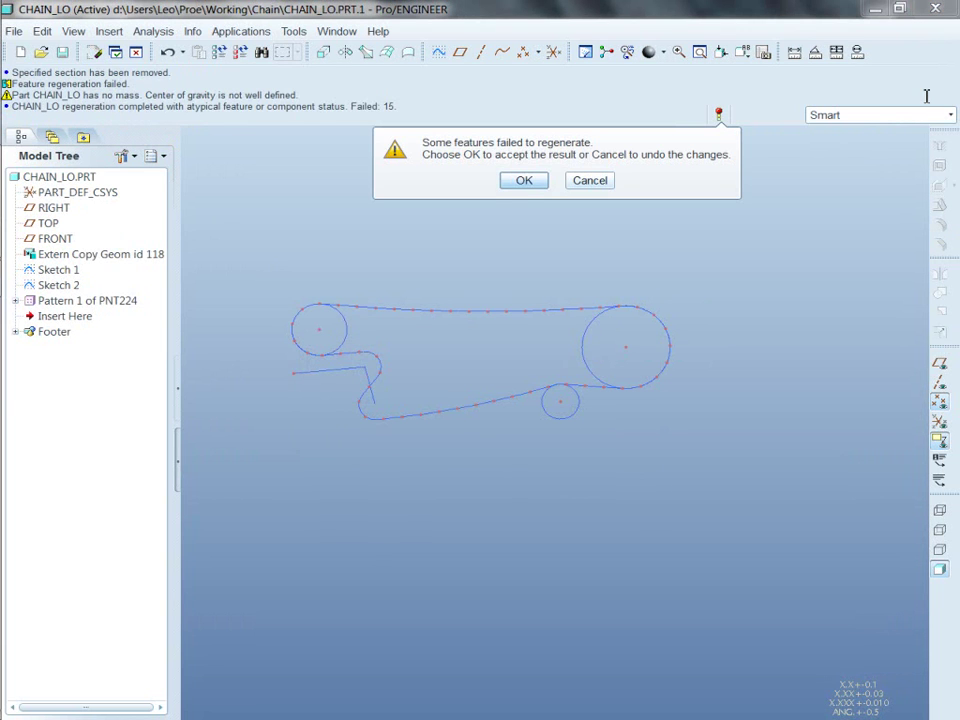
# Accept the failed-regeneration result, show Pattern 1's dimensions, and regenerate CHAIN_LO with Ctrl+G.
pyautogui.click(521, 183)
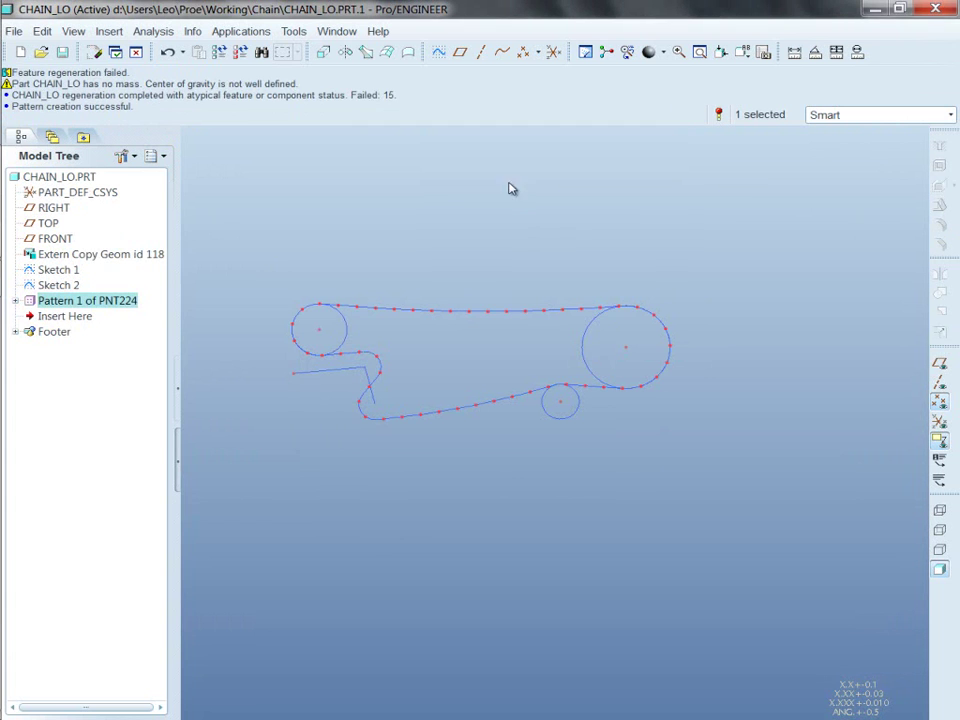
pyautogui.doubleClick(120, 300)
pyautogui.hotkey('ctrl', 'g')
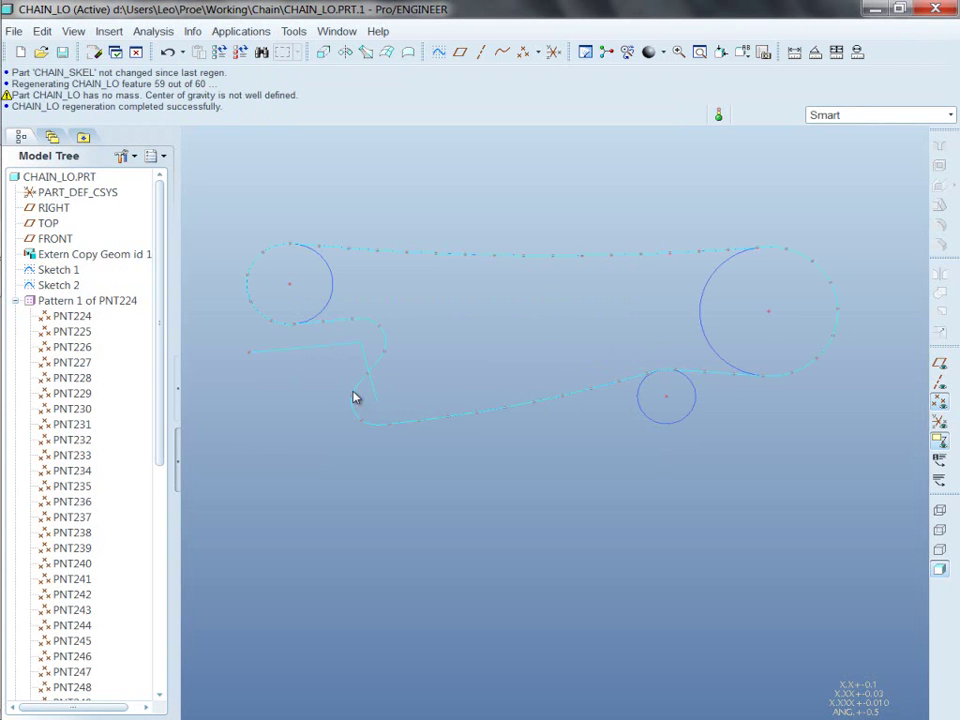
# Reopen Sketch 2 with Edit Definition and delete its perimeter dimension.
pyautogui.click(405, 336)
pyautogui.rightClick(430, 318)
pyautogui.click(525, 465)
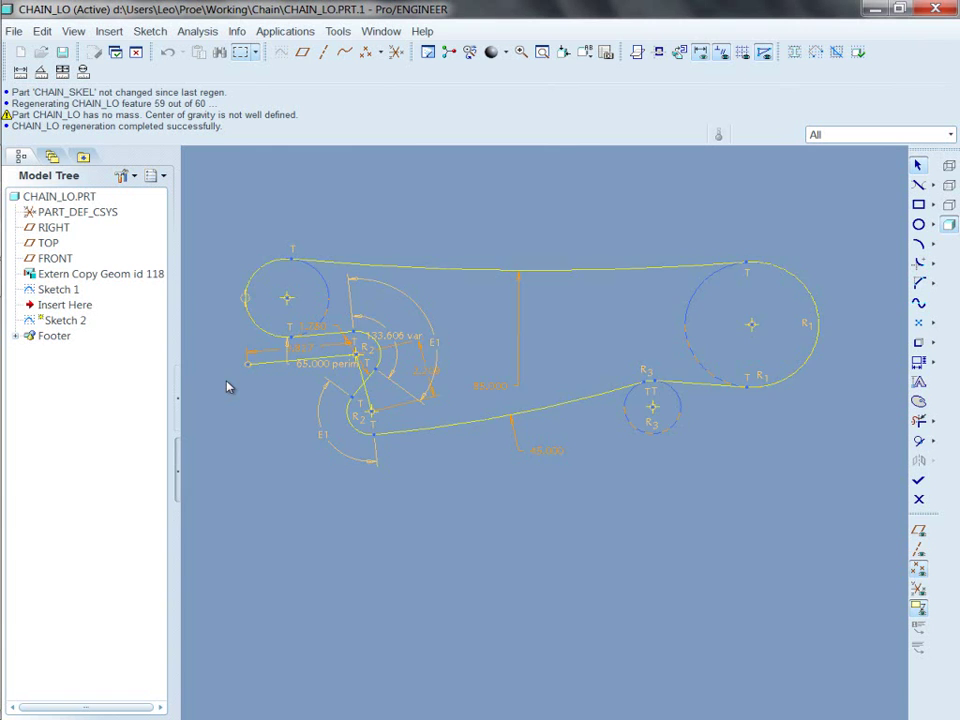
pyautogui.scroll(3, 227, 388)
pyautogui.click(350, 342)
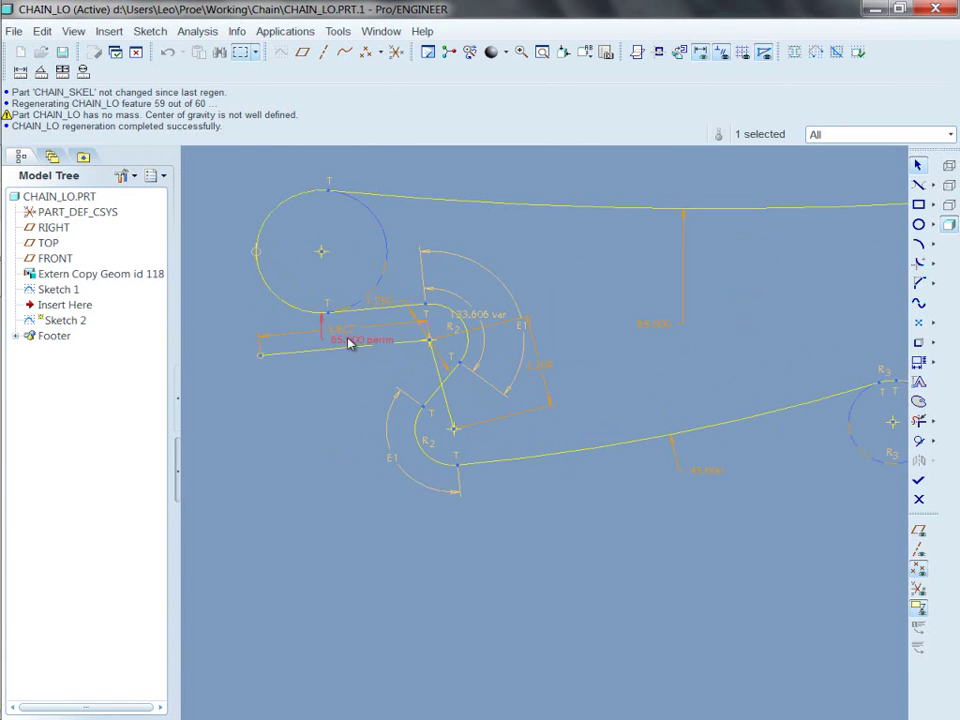
pyautogui.rightClick(350, 343)
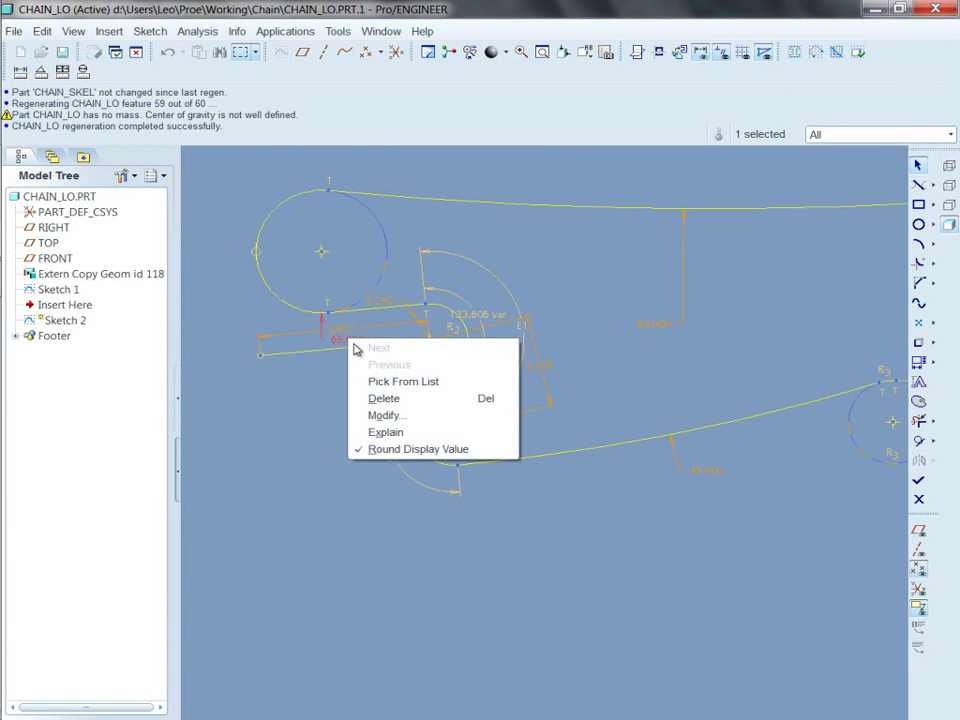
pyautogui.click(392, 399)
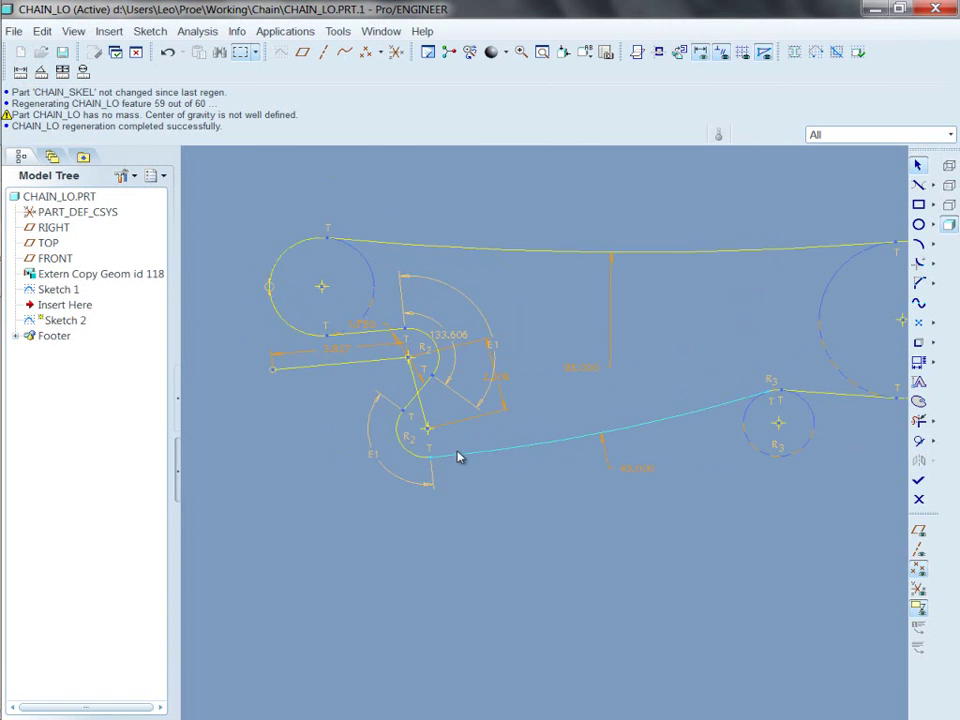
pyautogui.scroll(2, 456, 450)
pyautogui.doubleClick(440, 304)
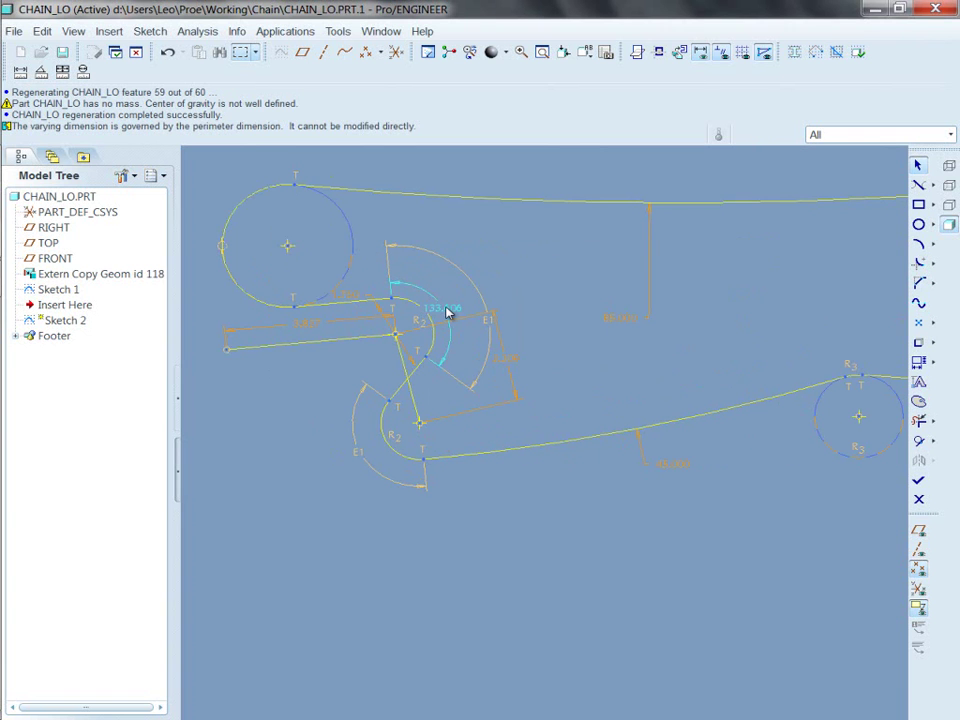
pyautogui.scroll(-3, 294, 432)
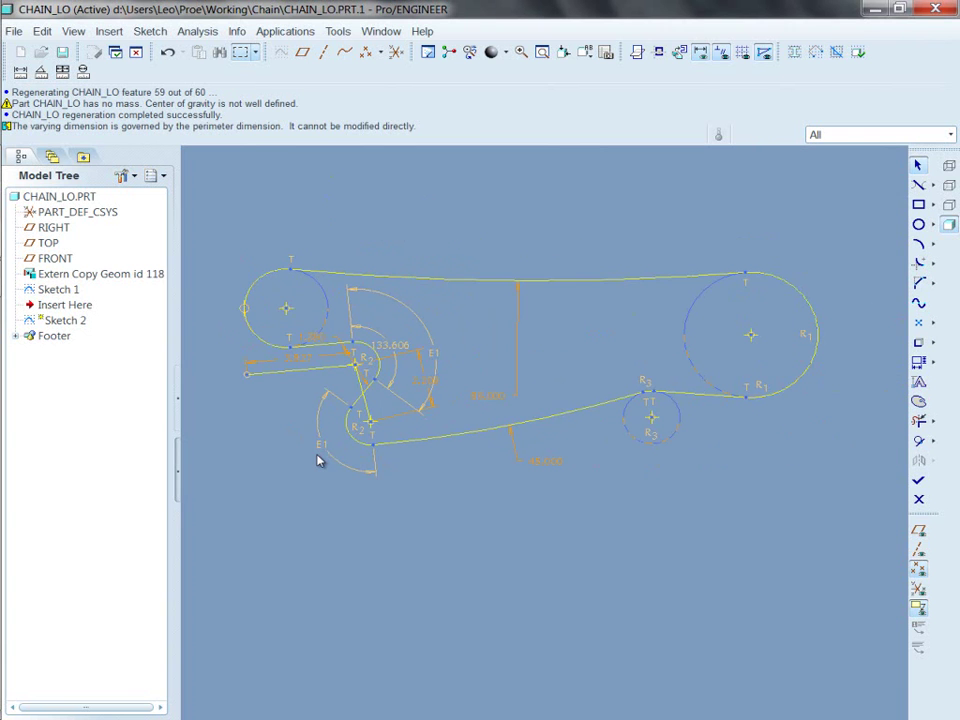
# Select every chain line and arc around the loop, including the R2, R3 and R1 arcs.
pyautogui.click(330, 346)
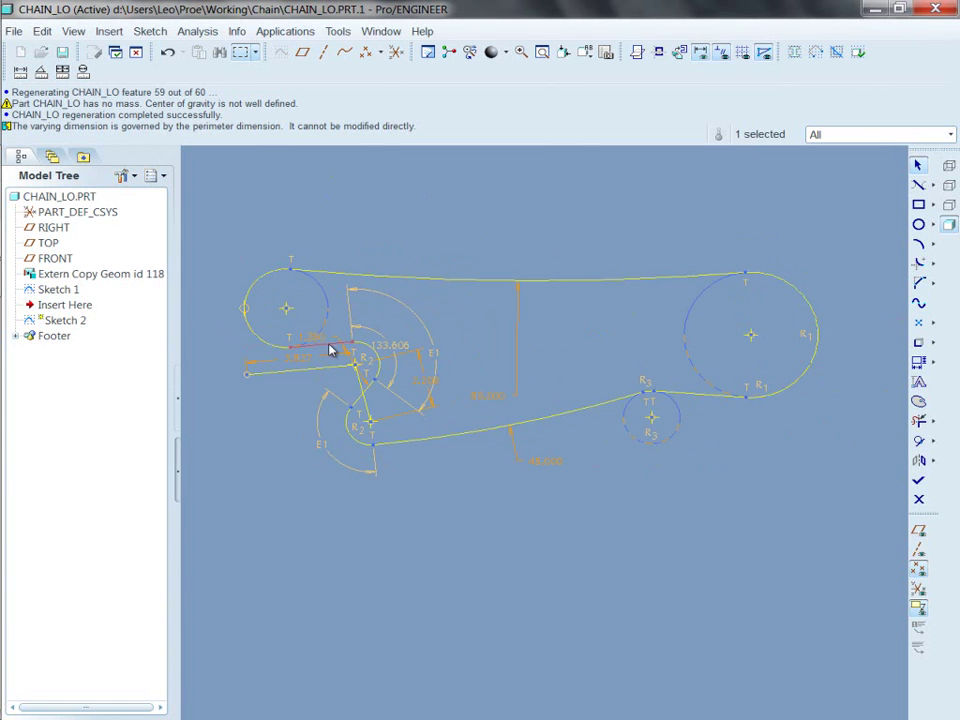
pyautogui.keyDown('ctrl'); pyautogui.click(369, 360); pyautogui.keyUp('ctrl')
pyautogui.keyDown('ctrl'); pyautogui.click(368, 393); pyautogui.keyUp('ctrl')
pyautogui.keyDown('ctrl'); pyautogui.click(348, 432); pyautogui.keyUp('ctrl')
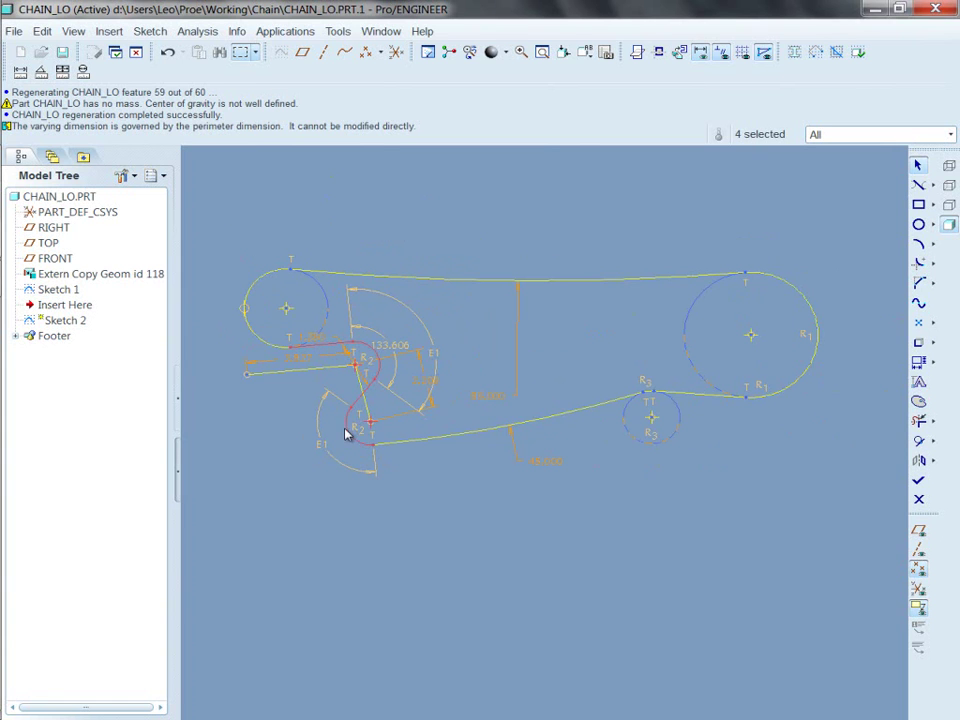
pyautogui.keyDown('ctrl'); pyautogui.click(424, 443); pyautogui.keyUp('ctrl')
pyautogui.keyDown('ctrl'); pyautogui.click(666, 392); pyautogui.keyUp('ctrl')
pyautogui.scroll(-5, 670, 390)
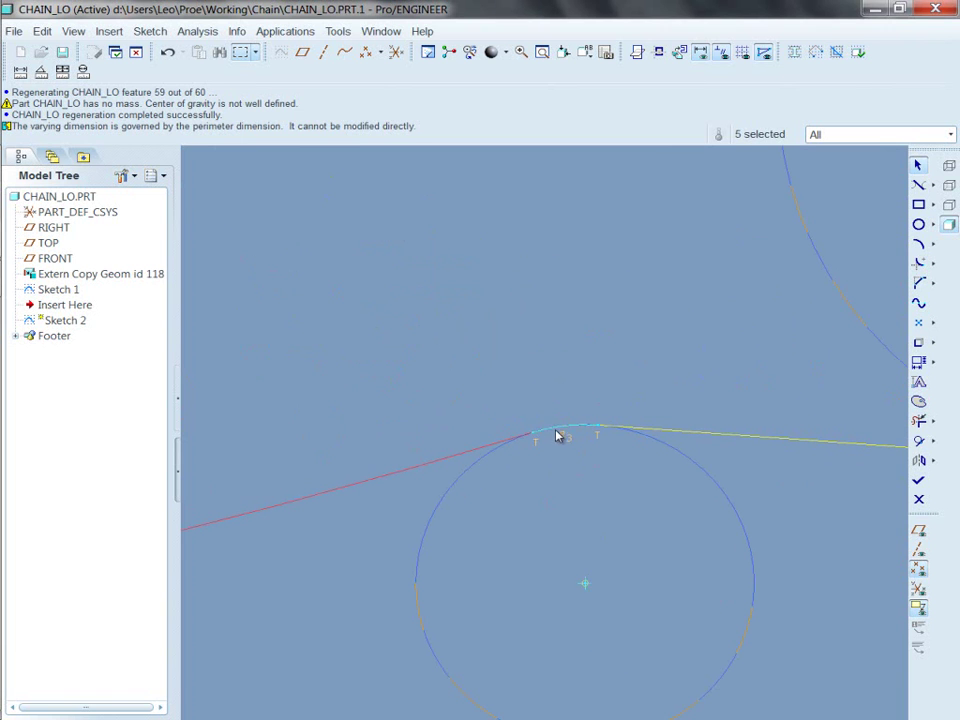
pyautogui.keyDown('ctrl'); pyautogui.click(720, 440); pyautogui.keyUp('ctrl')
pyautogui.scroll(4, 530, 550)
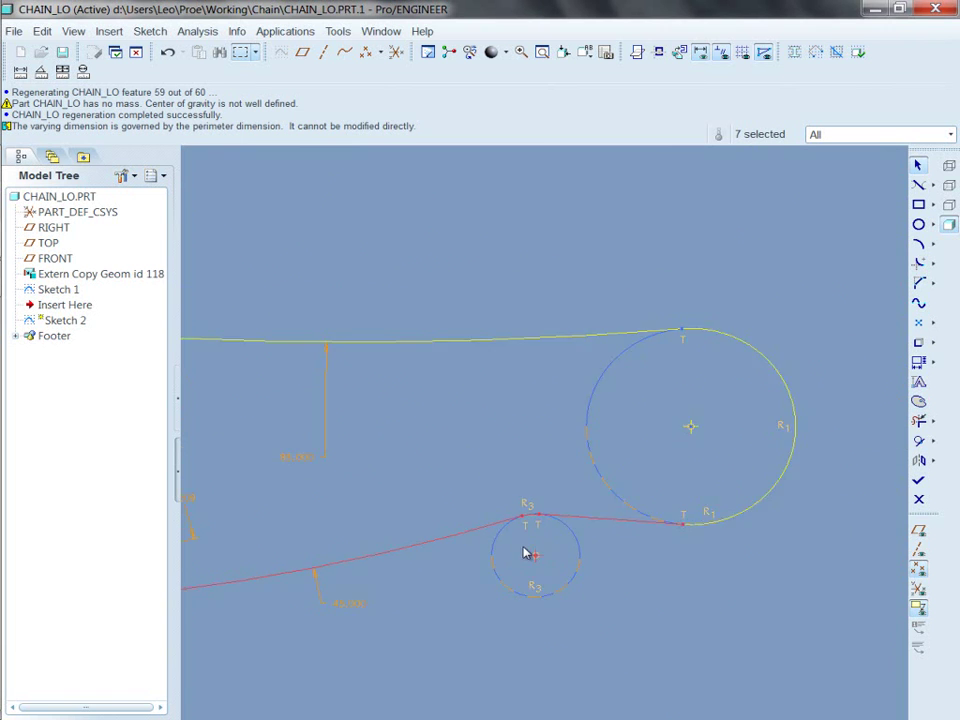
pyautogui.keyDown('ctrl'); pyautogui.click(703, 520); pyautogui.keyUp('ctrl')
pyautogui.scroll(4, 800, 405)
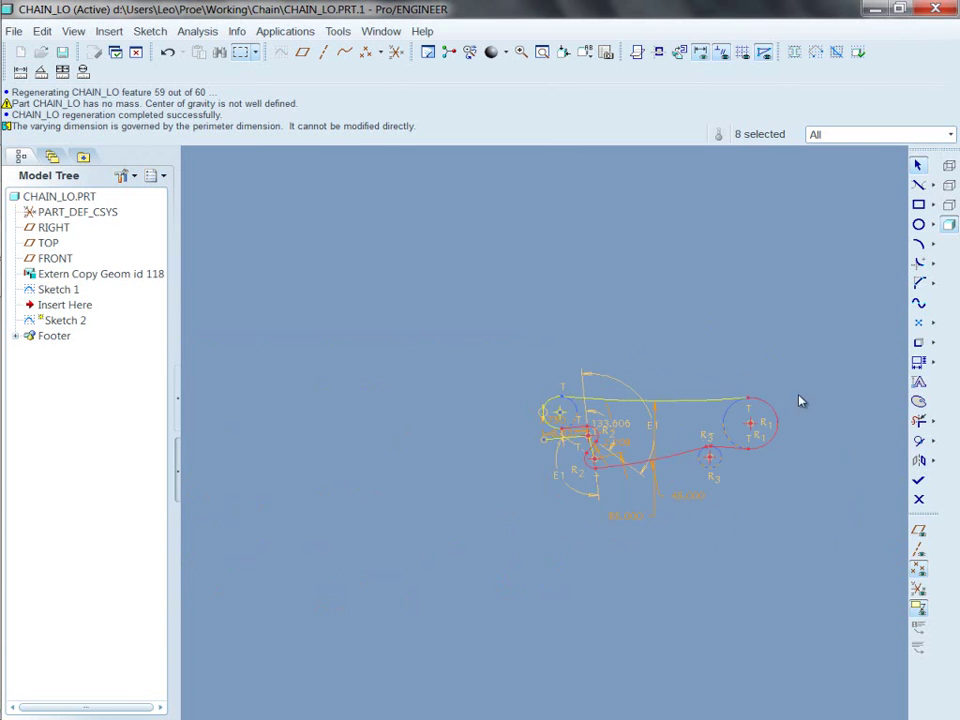
pyautogui.keyDown('ctrl'); pyautogui.click(658, 410); pyautogui.keyUp('ctrl')
pyautogui.scroll(-5, 574, 443)
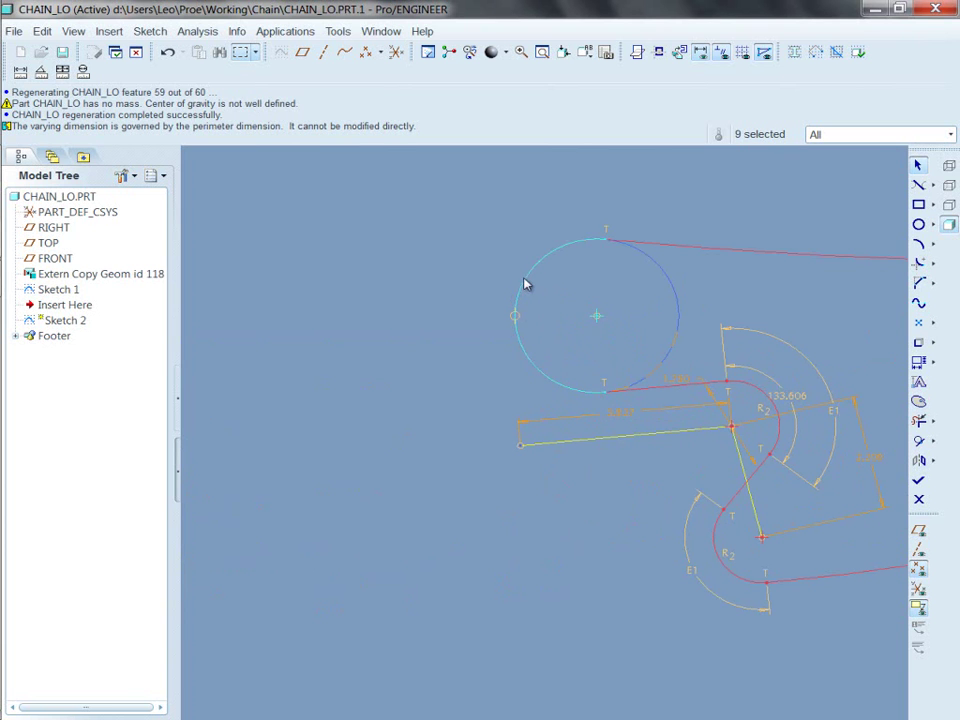
pyautogui.keyDown('ctrl'); pyautogui.click(530, 283); pyautogui.keyUp('ctrl')
pyautogui.scroll(4, 370, 343)
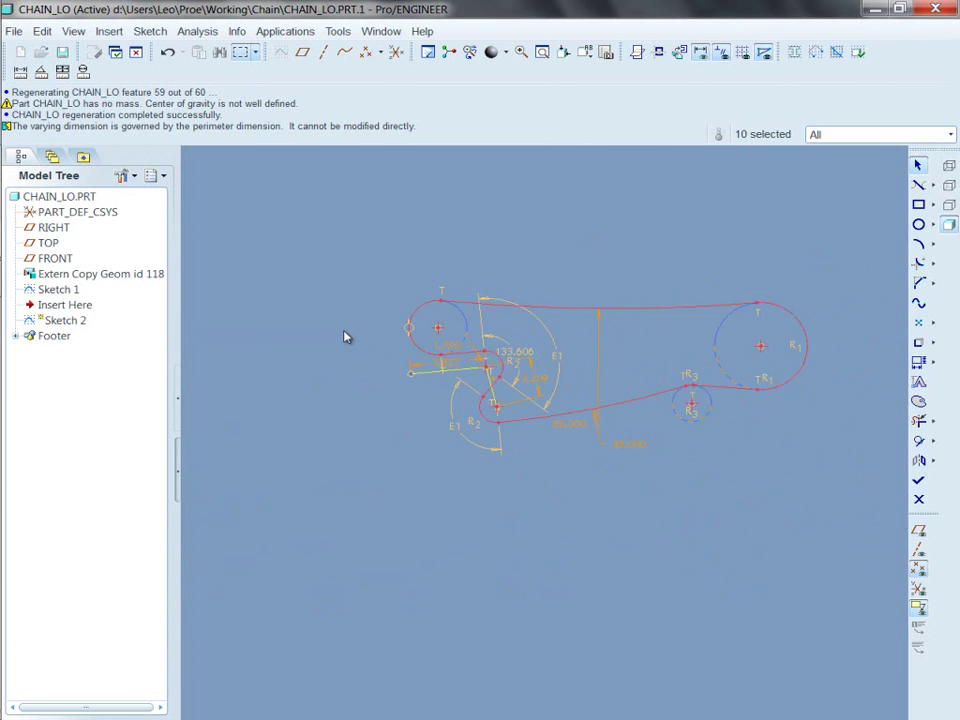
# Add a perimeter dimension of 49 varying the 133.606 arc angle, and finish the sketch.
pyautogui.click(110, 31)
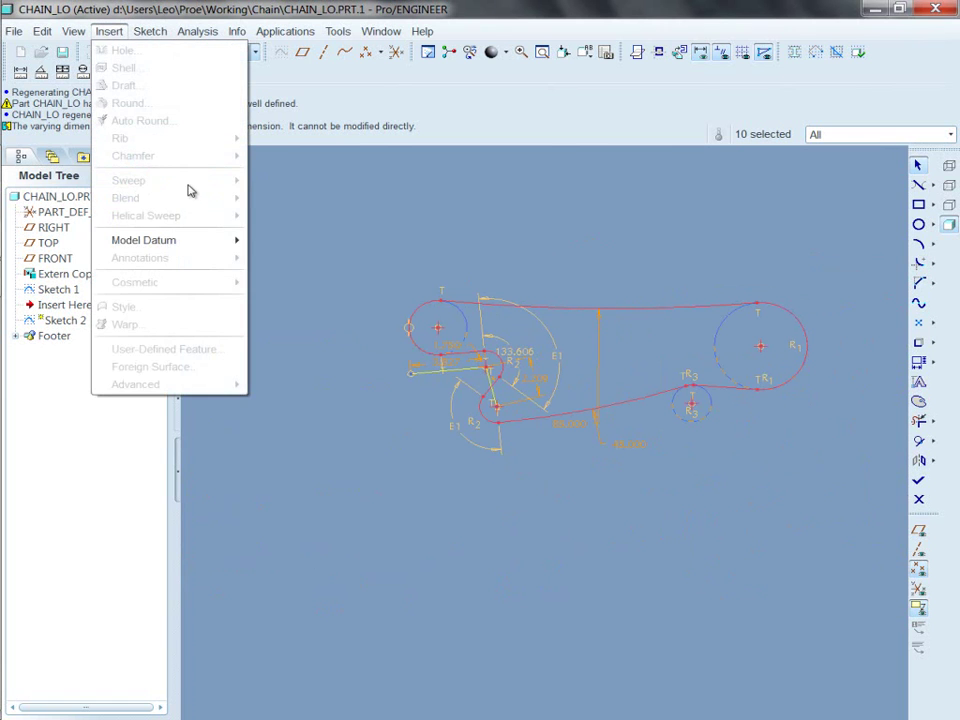
pyautogui.click(118, 30)
pyautogui.click(150, 31)
pyautogui.moveTo(194, 314)
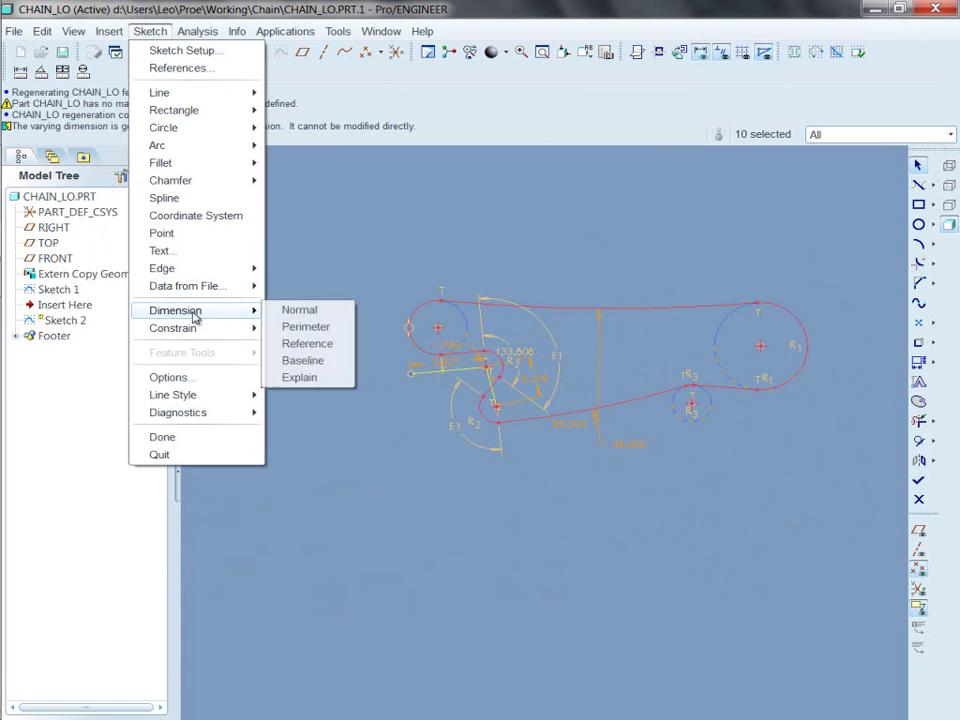
pyautogui.click(305, 327)
pyautogui.scroll(-4, 520, 398)
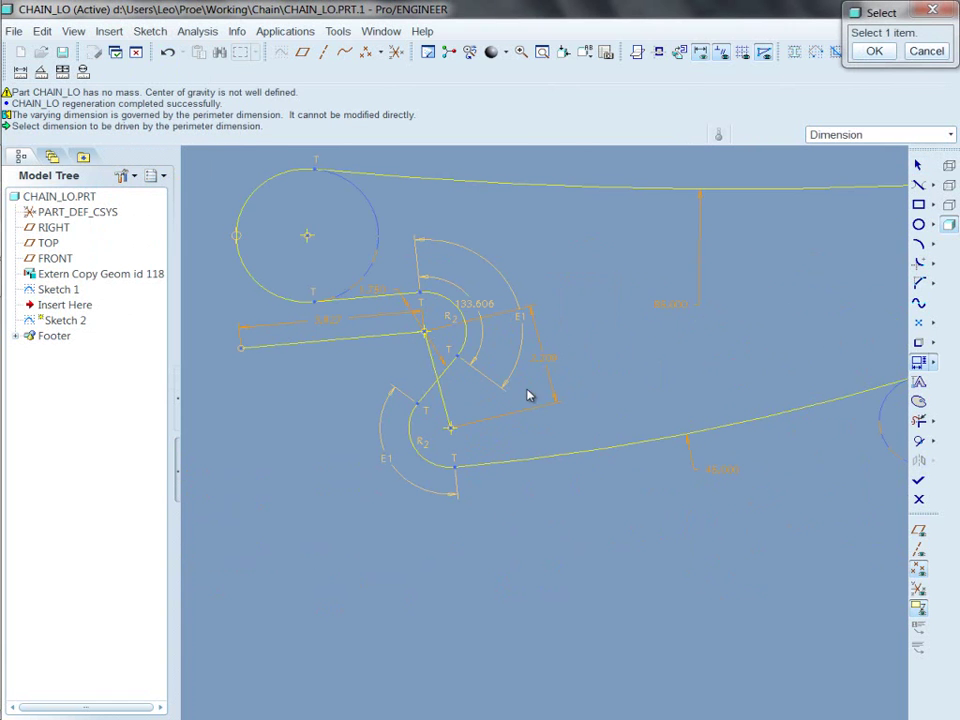
pyautogui.click(471, 308)
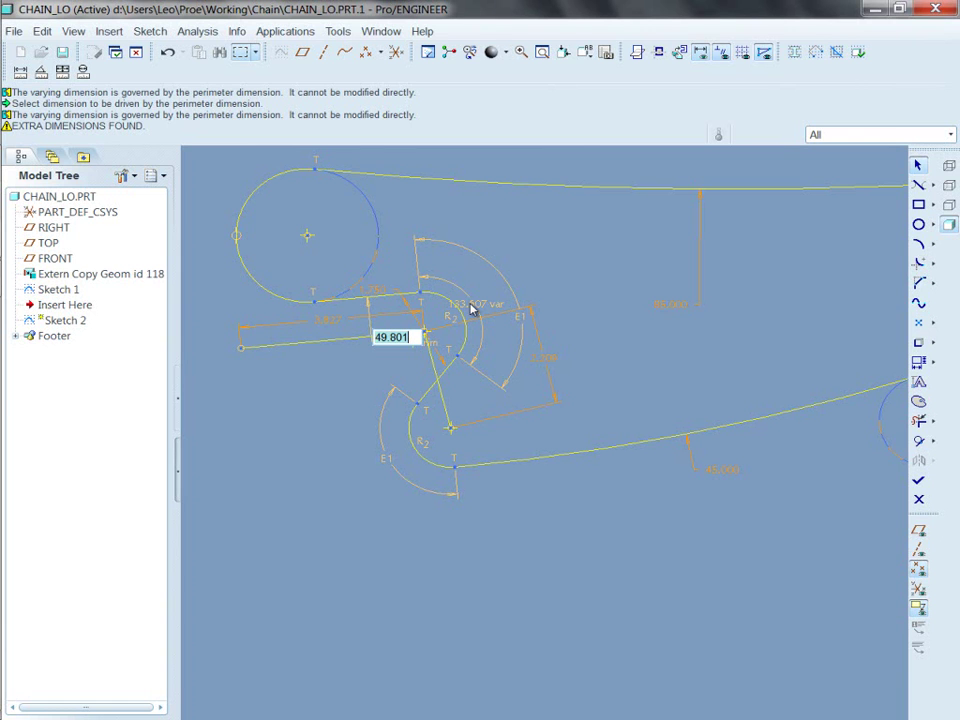
pyautogui.write('49')
pyautogui.press('Return')
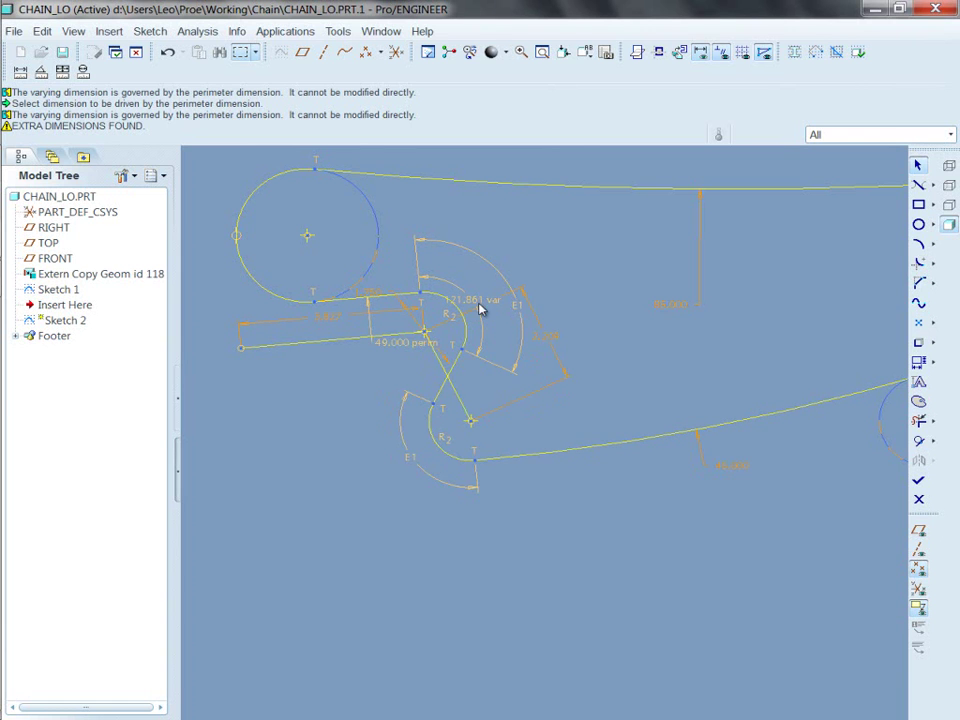
pyautogui.click(920, 481)
# Zoom out to view the whole reshaped chain loop with its patterned datum points.
pyautogui.scroll(-3, 304, 525)
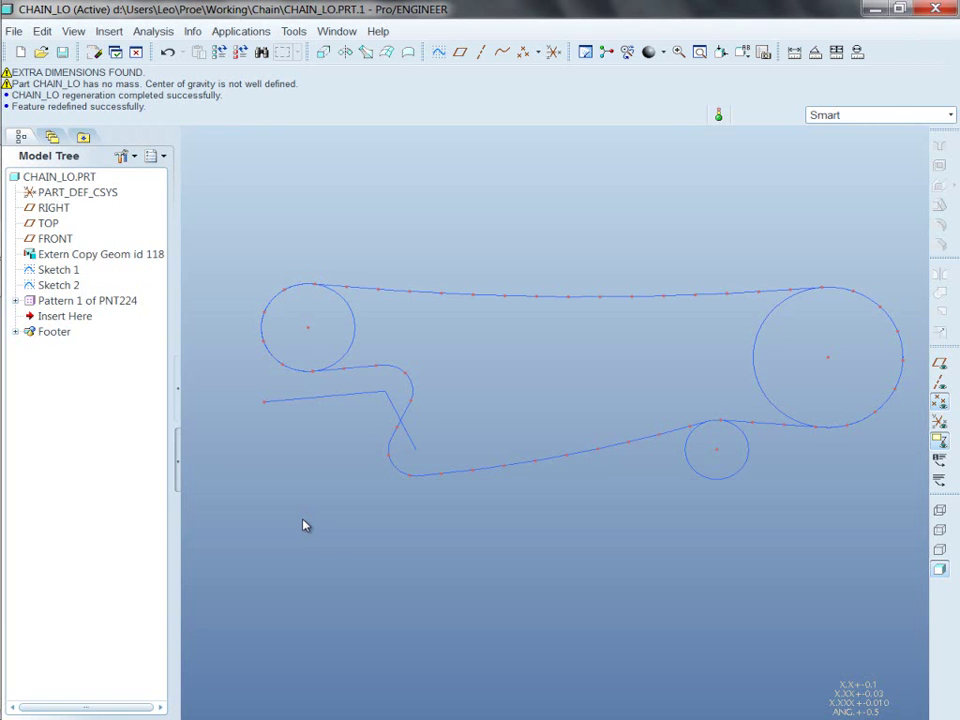
# Edit Pattern 1 of PNT224, changing 50 DATUM POINTS to 49, and regenerate with Ctrl+G.
pyautogui.click(60, 286)
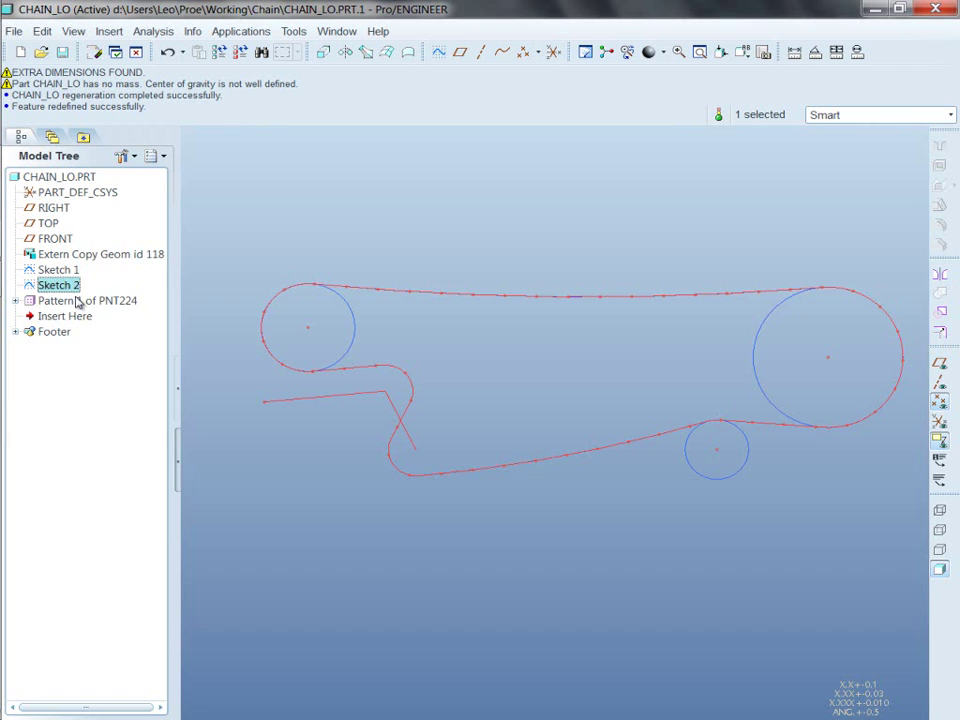
pyautogui.click(77, 303)
pyautogui.rightClick(77, 303)
pyautogui.click(139, 398)
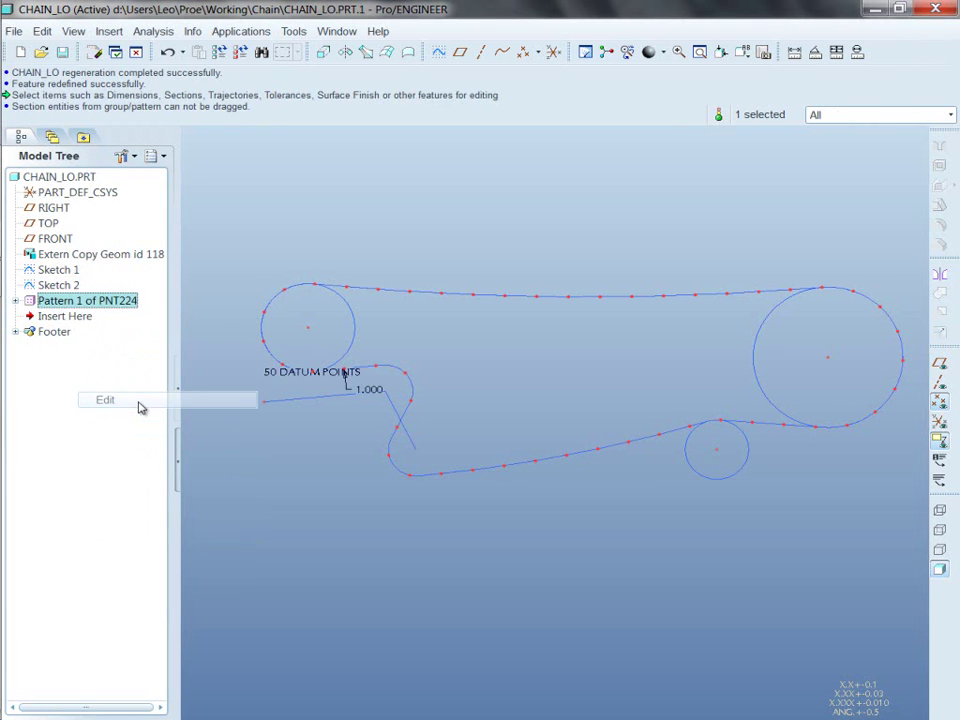
pyautogui.doubleClick(280, 374)
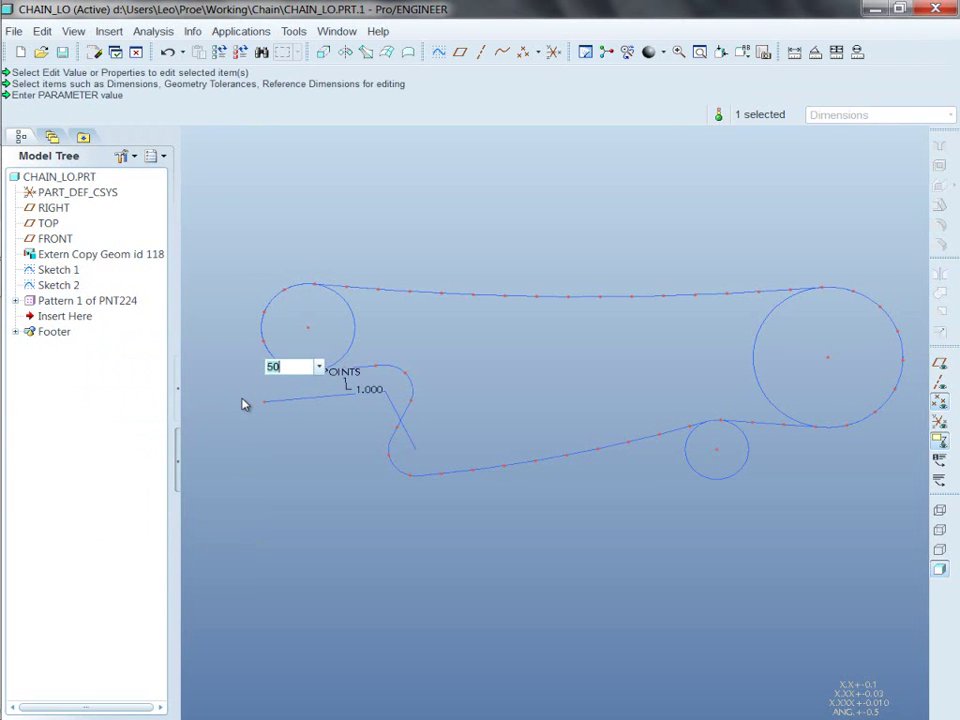
pyautogui.write('49')
pyautogui.press('Return')
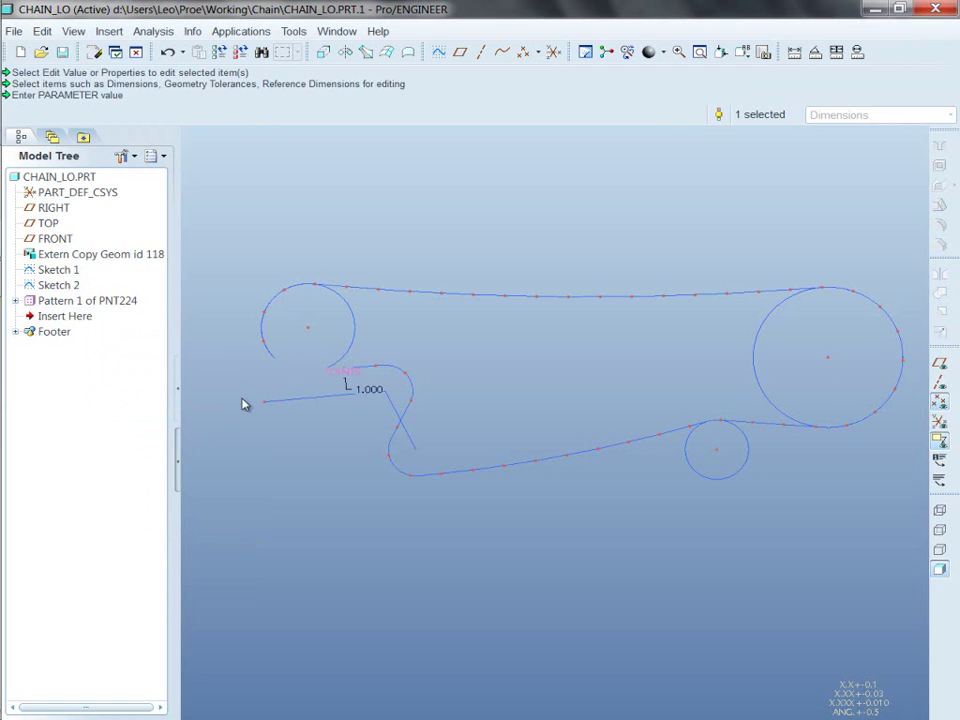
pyautogui.hotkey('ctrl', 'g')
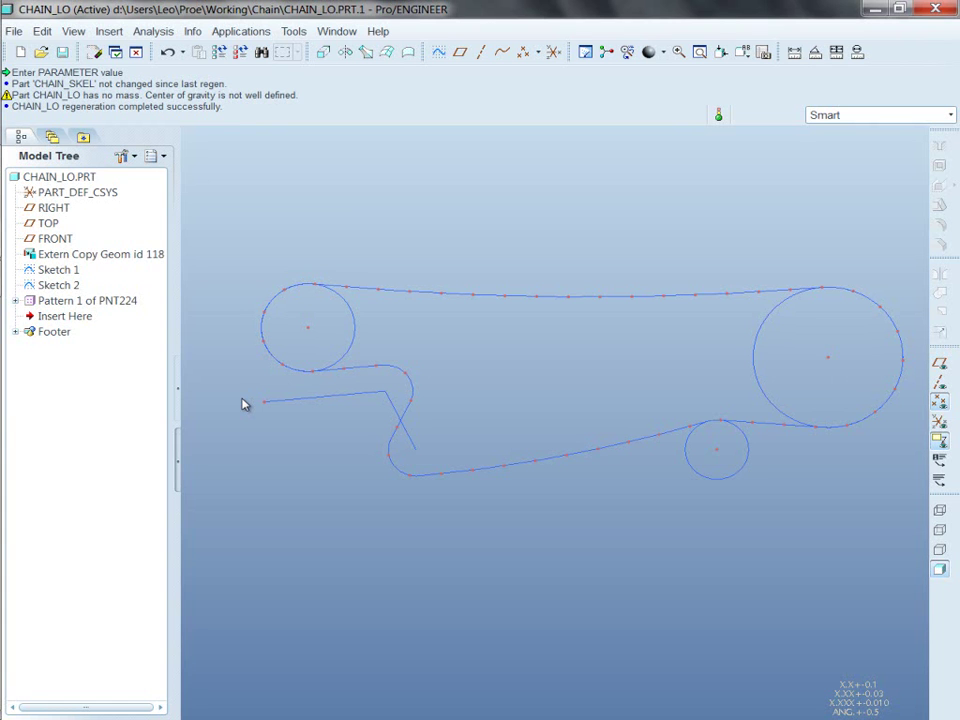
# Start a new coordinate system with its origin at datum point PNT224.
pyautogui.moveTo(276, 388)
pyautogui.mouseDown(button='middle')
pyautogui.moveTo(369, 386)
pyautogui.moveTo(336, 404)
pyautogui.mouseUp(button='middle')
pyautogui.scroll(-2, 534, 225)
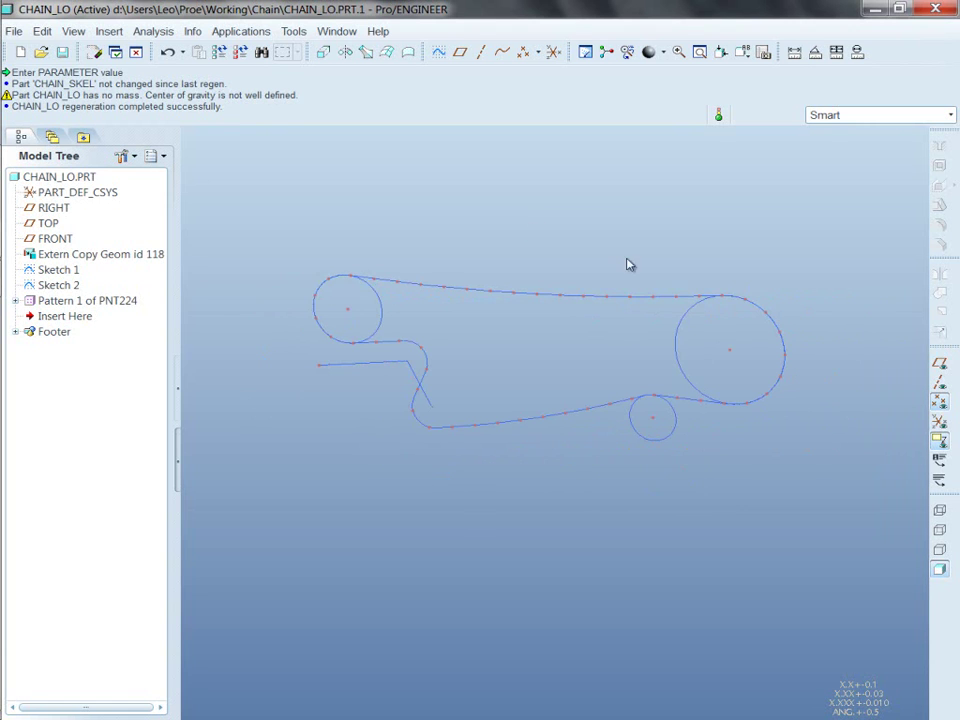
pyautogui.click(554, 53)
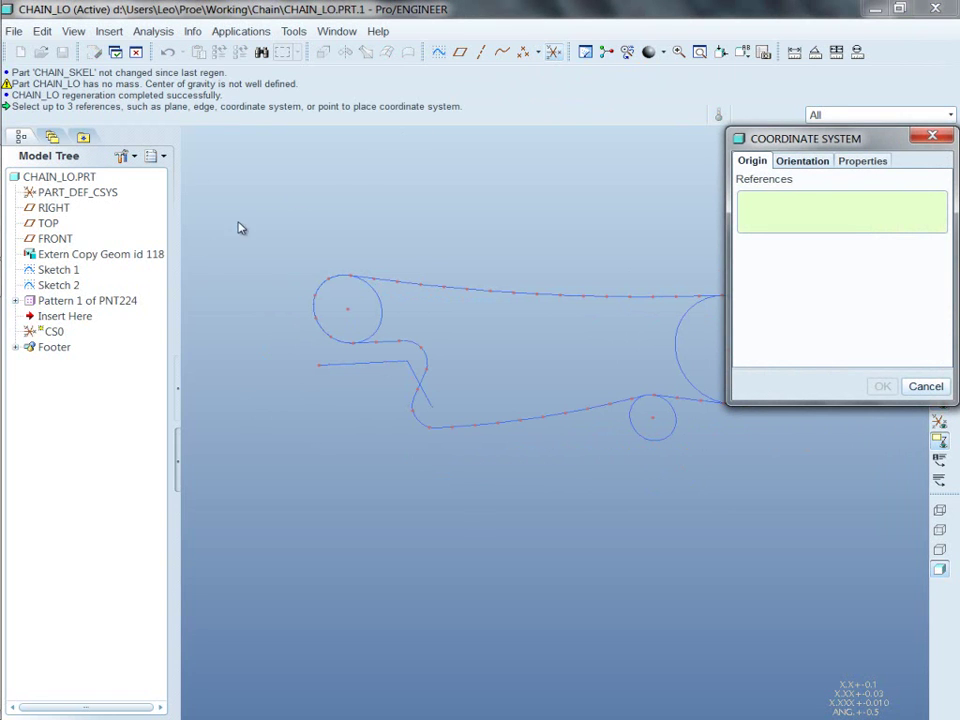
pyautogui.click(16, 301)
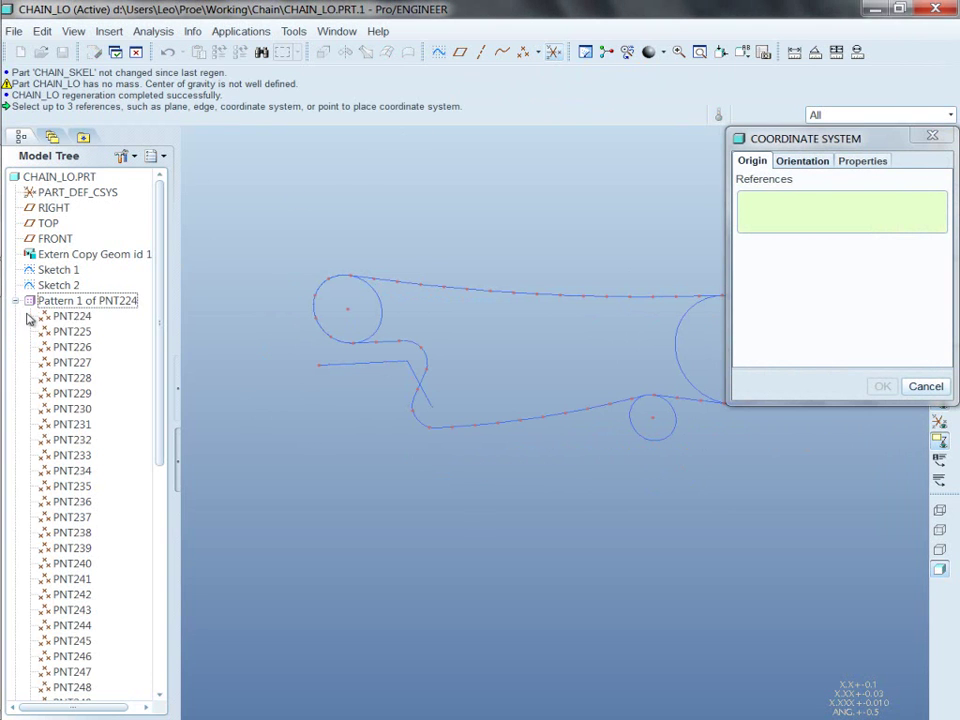
pyautogui.click(71, 316)
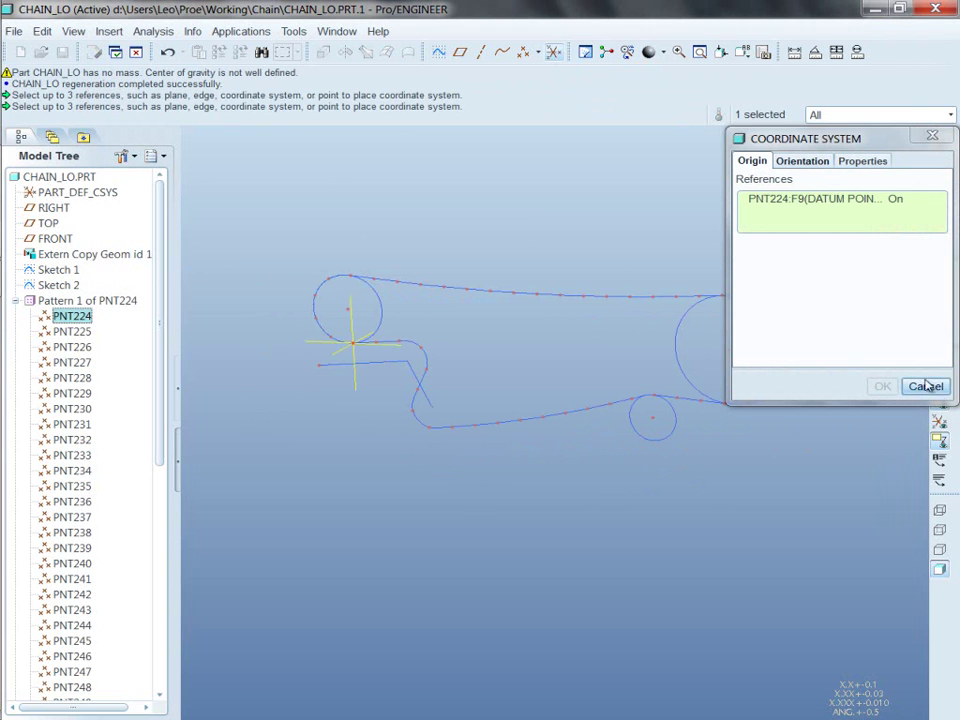
pyautogui.click(801, 161)
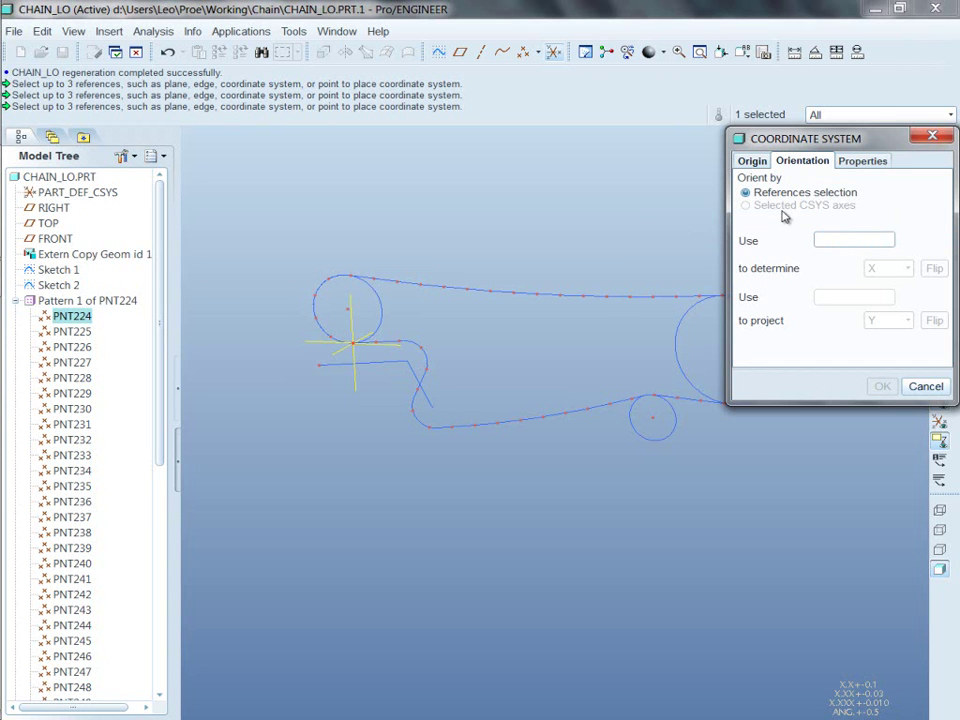
# Orient CS0 using PART_DEF_CSYS origin for X and its X axis for Y, then display coordinate systems.
pyautogui.scroll(-3, 527, 274)
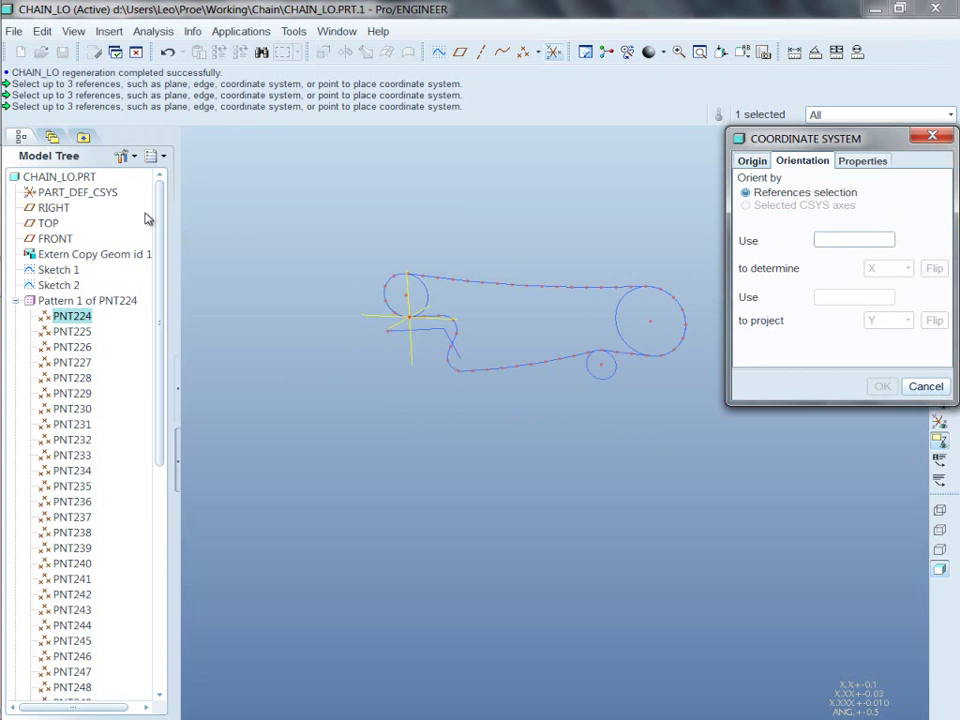
pyautogui.click(87, 197)
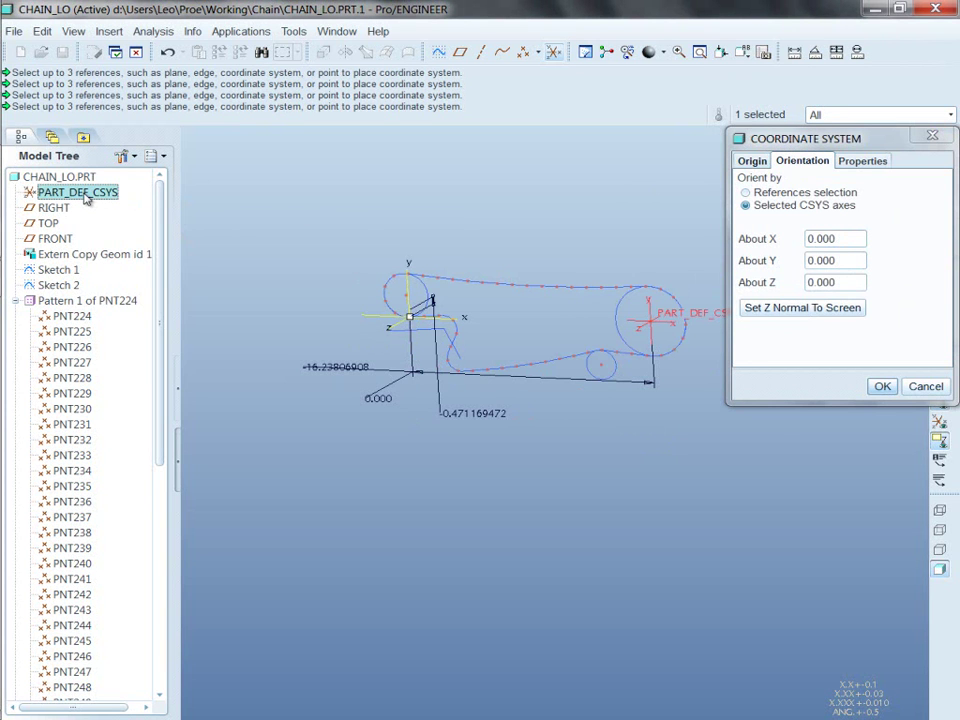
pyautogui.click(76, 315)
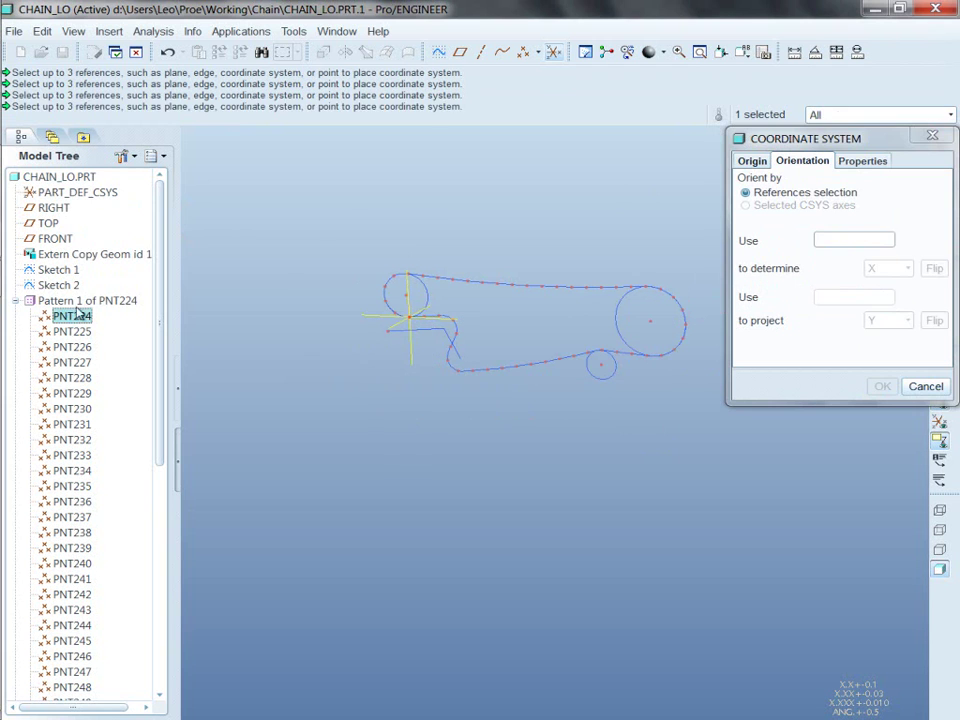
pyautogui.click(854, 240)
pyautogui.click(70, 192)
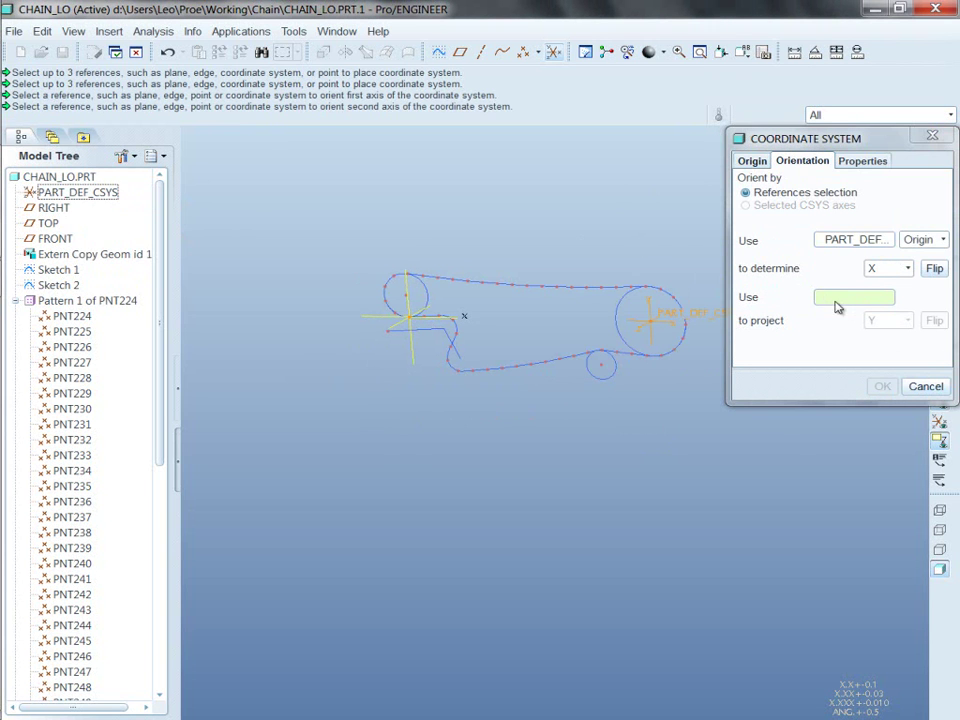
pyautogui.click(72, 192)
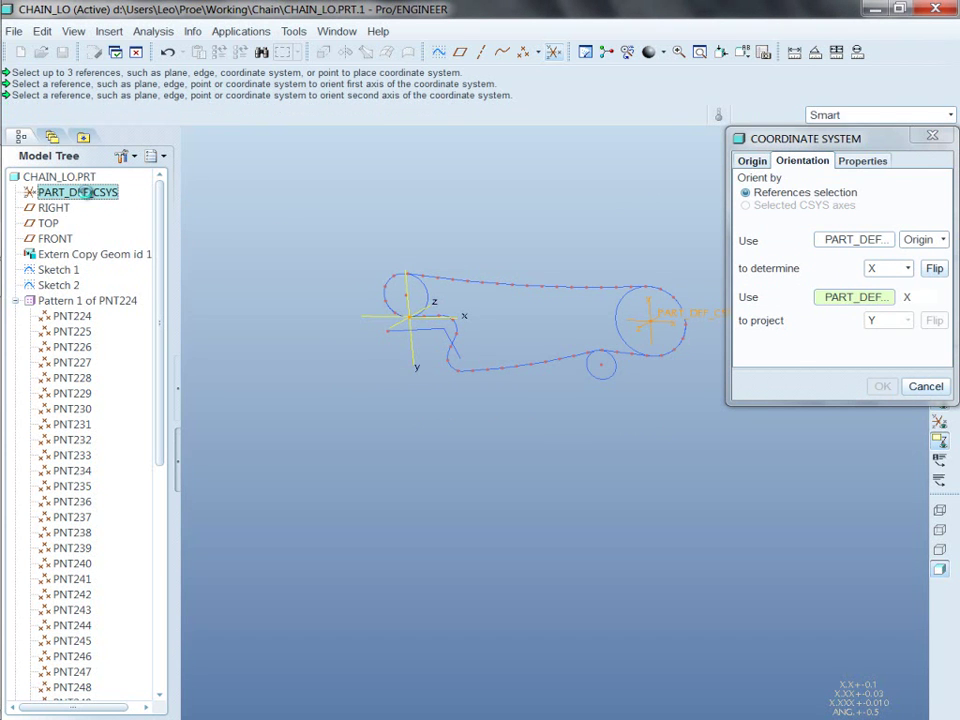
pyautogui.click(883, 387)
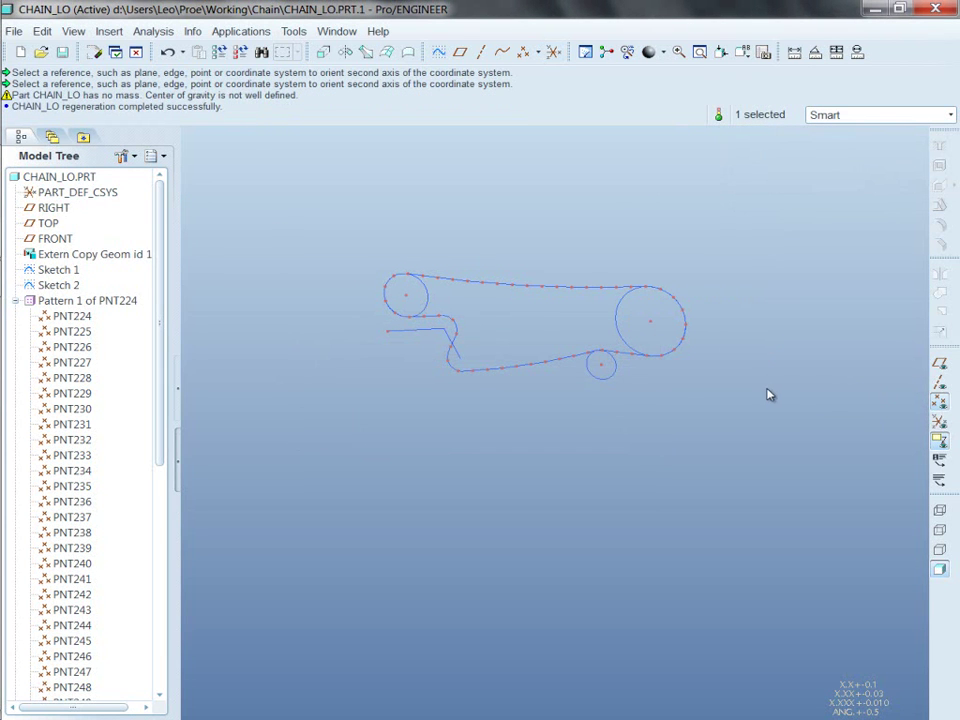
pyautogui.press('c')
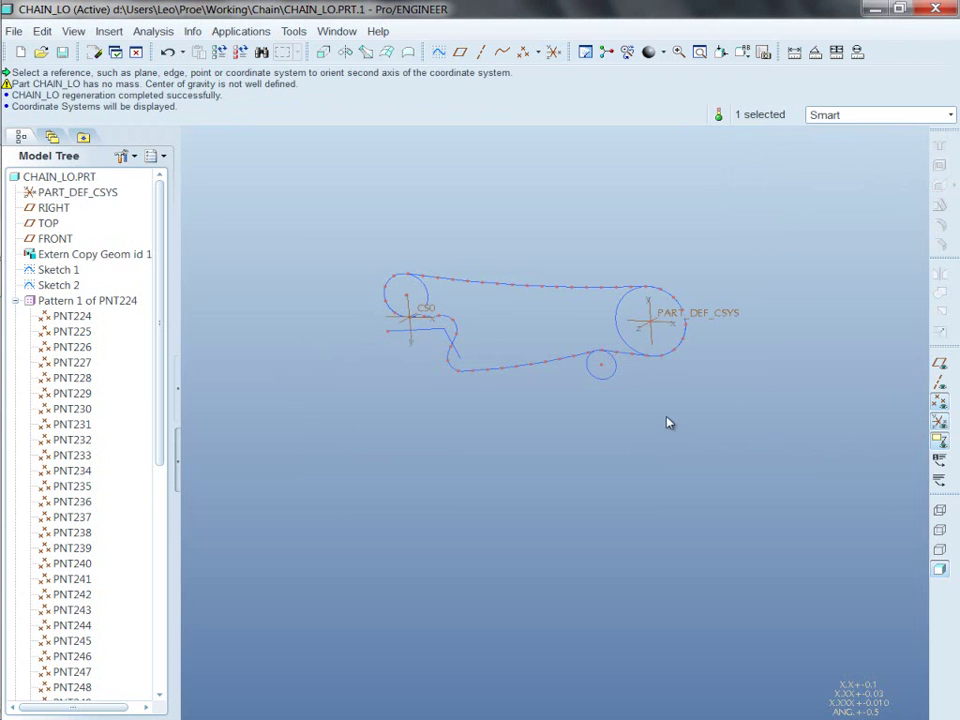
# Reference-pattern CS0 along the point pattern and orbit to inspect CS1–CS48 around the chain.
pyautogui.click(15, 300)
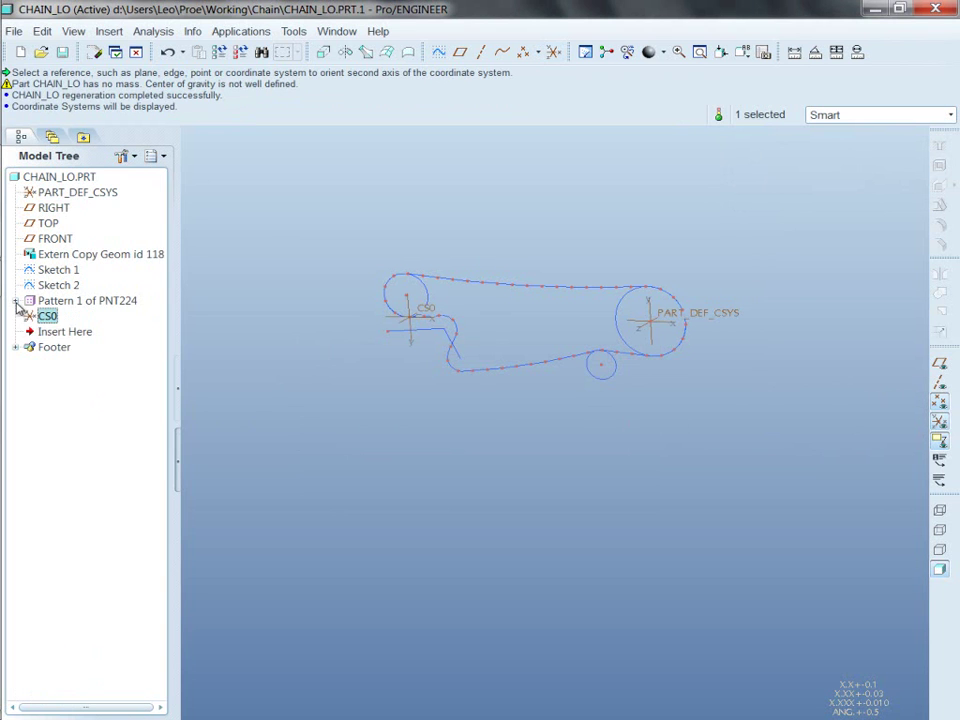
pyautogui.rightClick(36, 319)
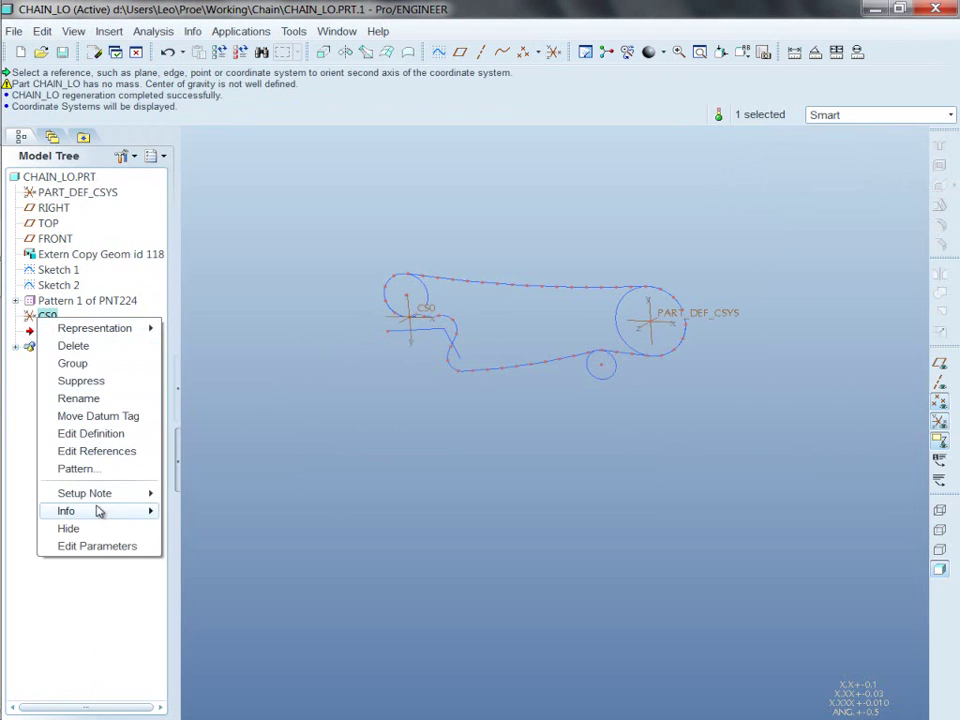
pyautogui.click(75, 469)
pyautogui.middleClick(306, 384)
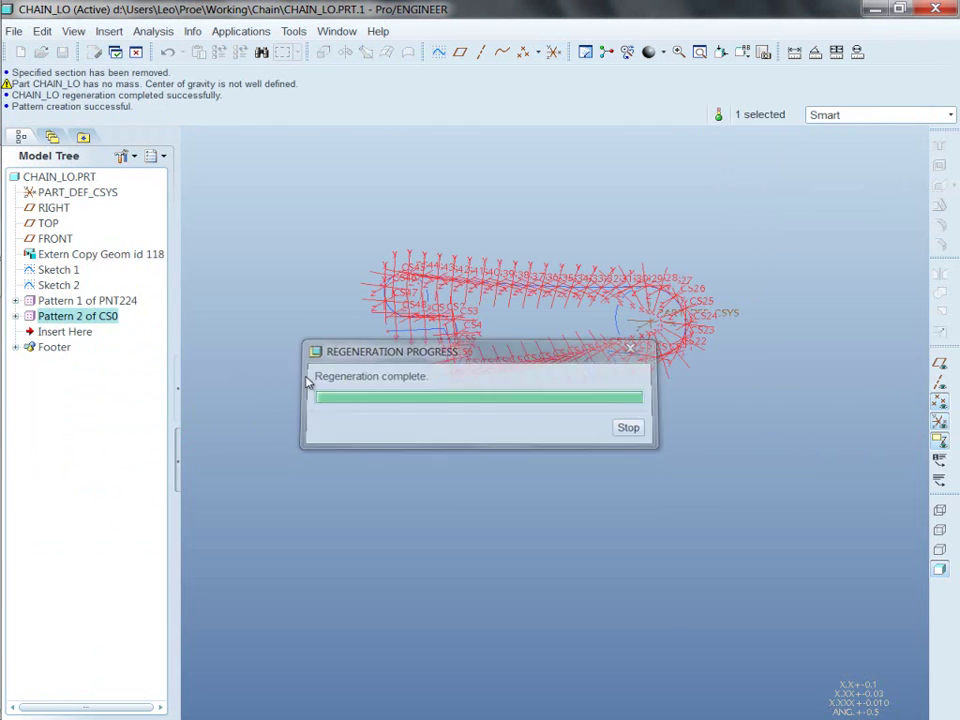
pyautogui.moveTo(394, 397); pyautogui.dragTo(476, 328, button='middle')
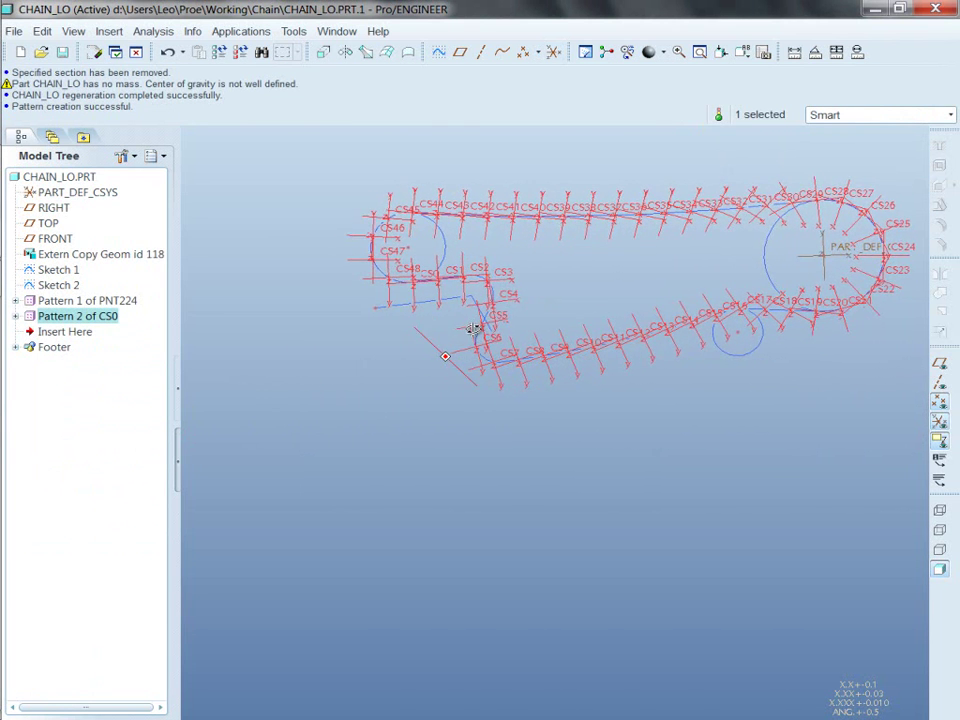
pyautogui.moveTo(332, 285); pyautogui.dragTo(561, 266, button='middle')
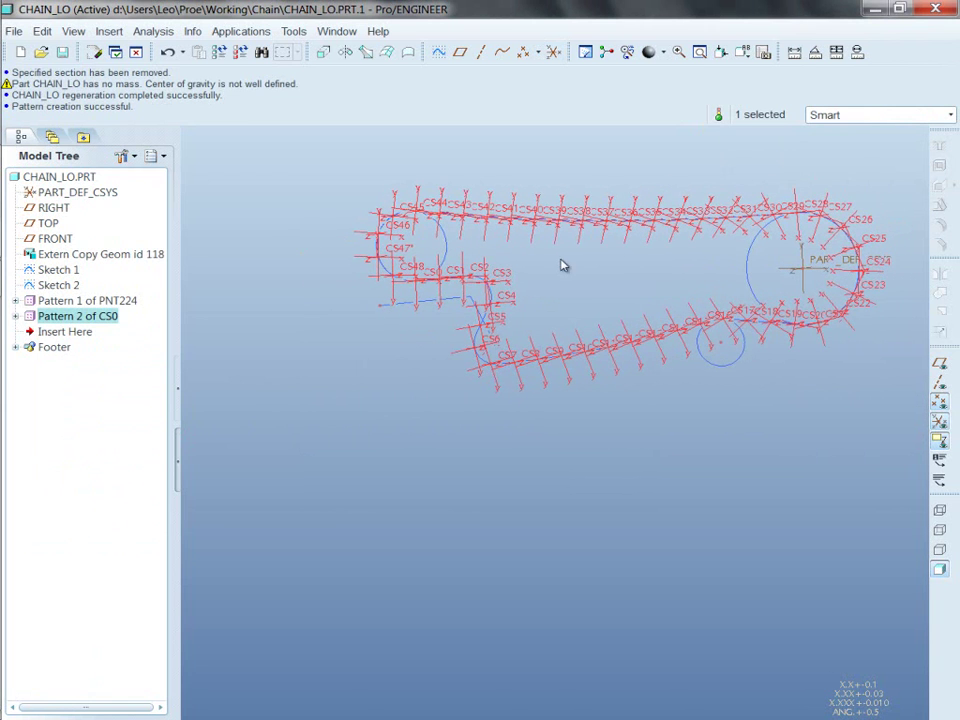
pyautogui.scroll(-2, 733, 258)
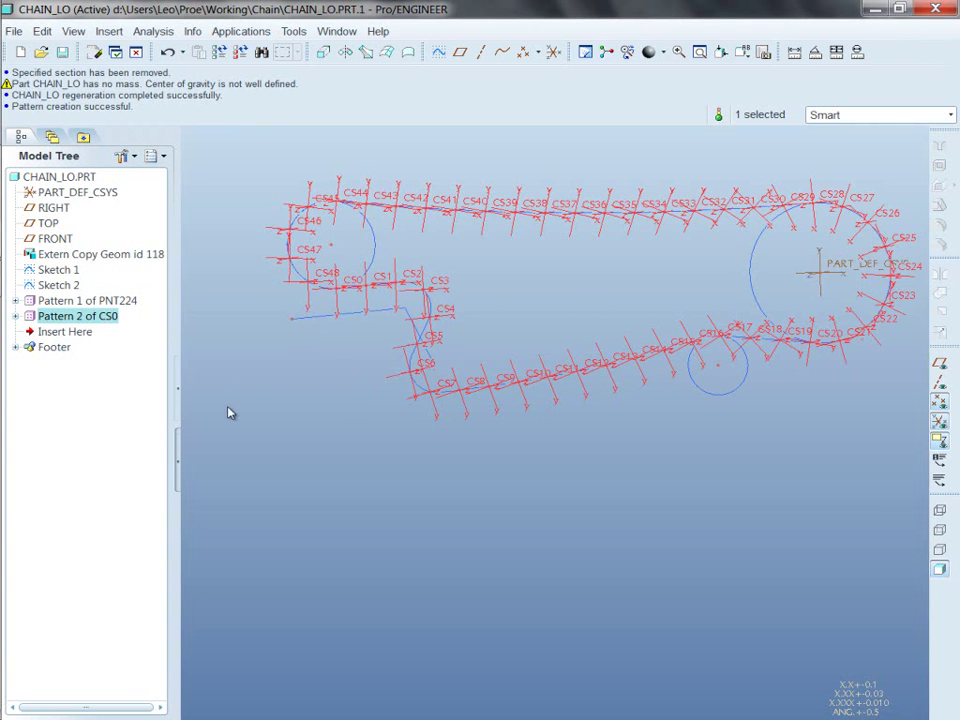
pyautogui.click(252, 404)
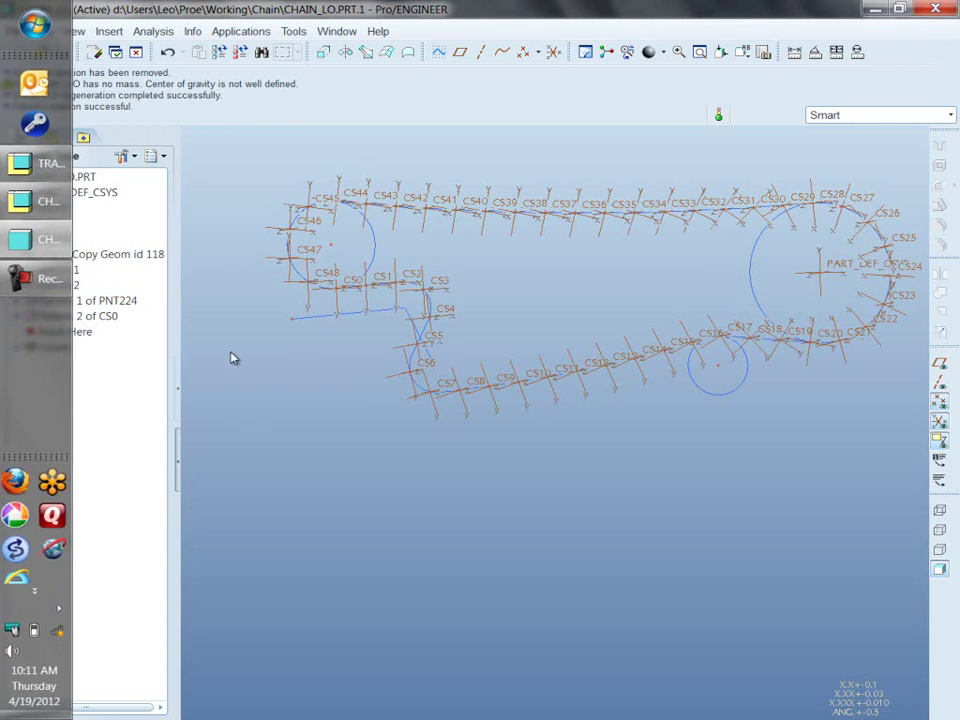
# Redefine CS0 so point PNT225, not PART_DEF_CSYS, sets its first axis direction.
pyautogui.click(16, 316)
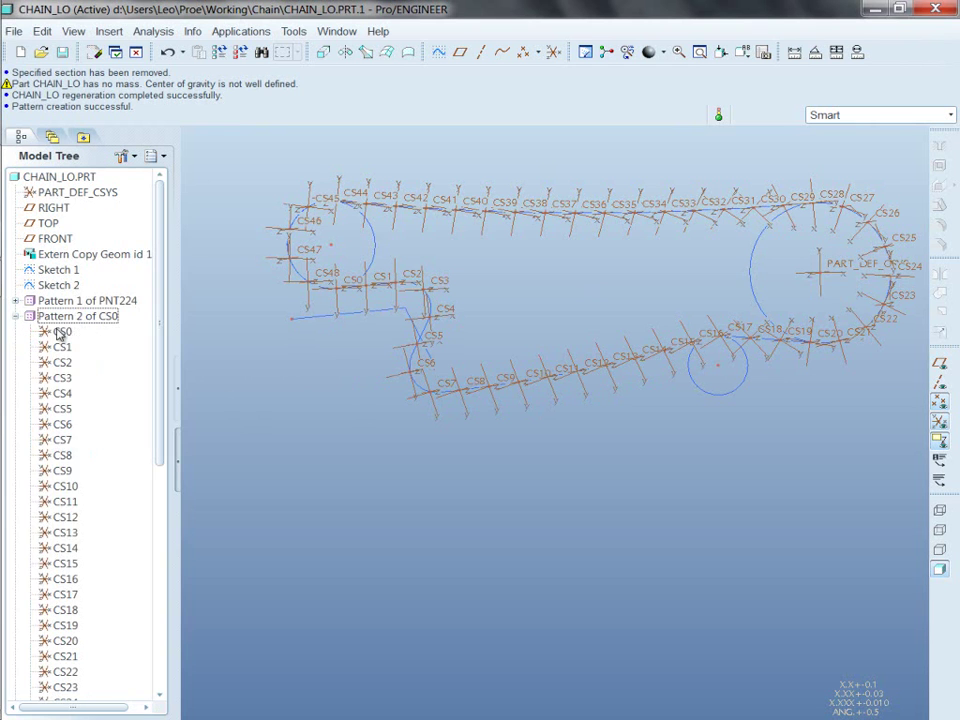
pyautogui.rightClick(60, 331)
pyautogui.click(146, 466)
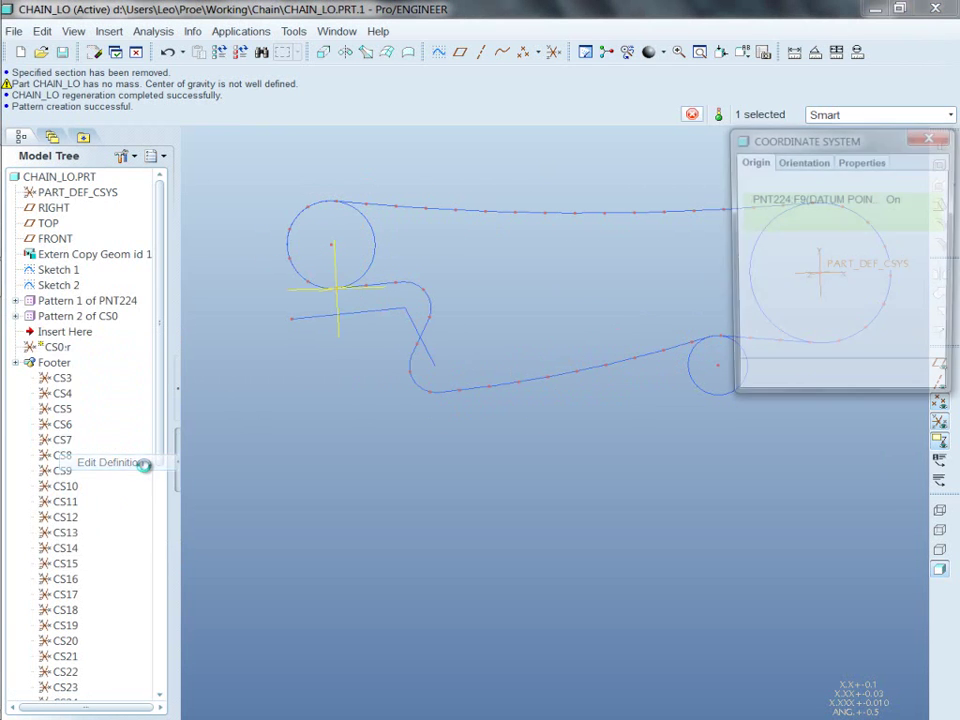
pyautogui.click(803, 162)
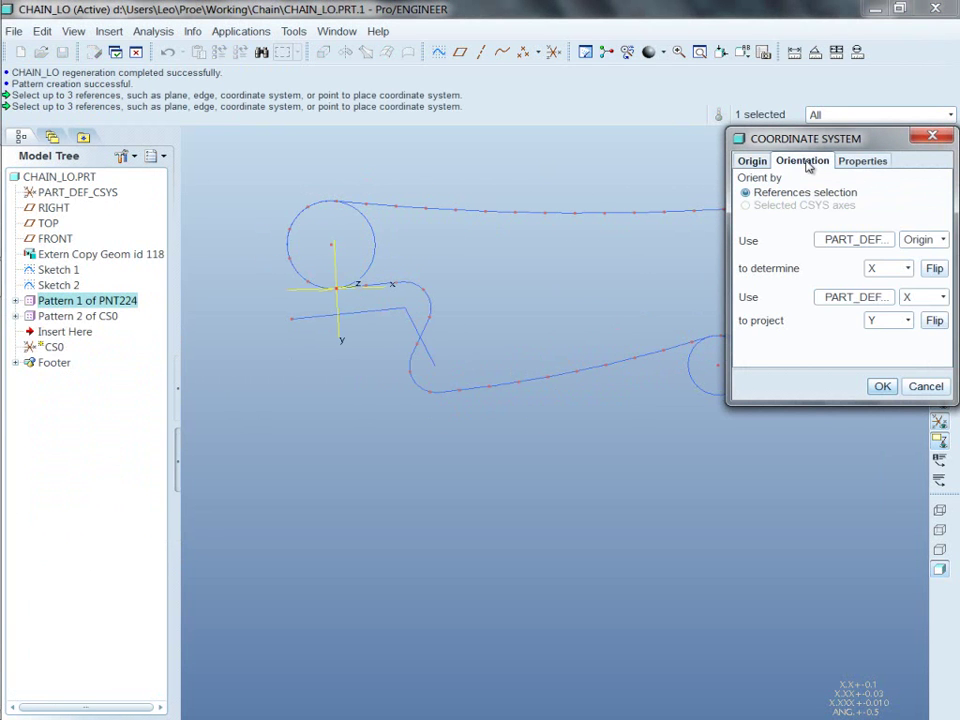
pyautogui.moveTo(454, 326)
pyautogui.mouseDown(button='middle')
pyautogui.moveTo(366, 311)
pyautogui.moveTo(355, 330)
pyautogui.mouseUp(button='middle')
pyautogui.click(849, 241)
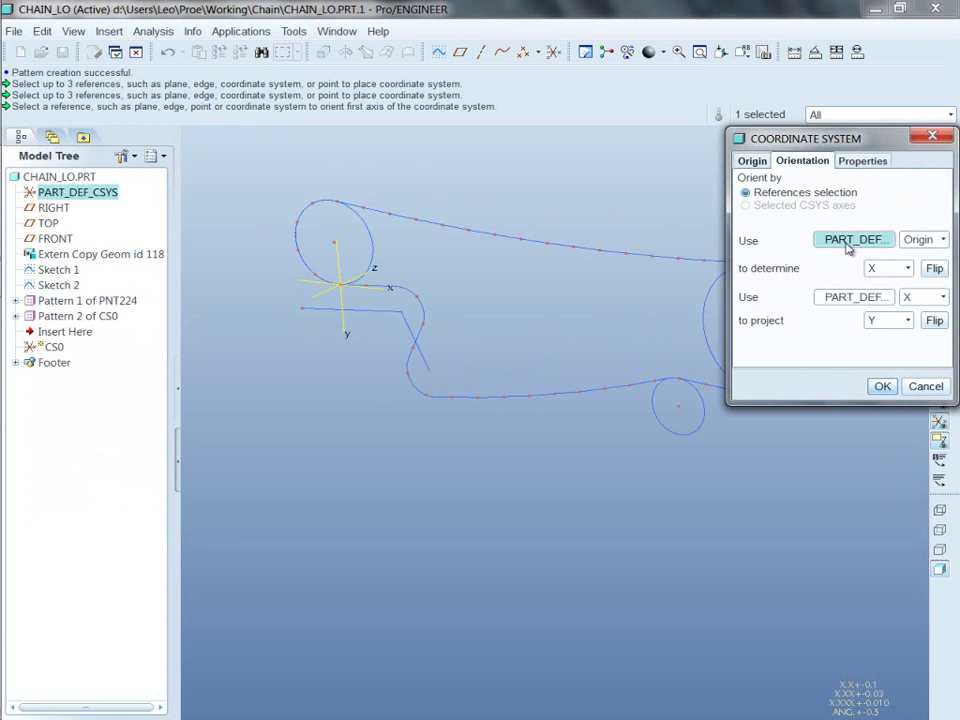
pyautogui.scroll(4, 345, 287)
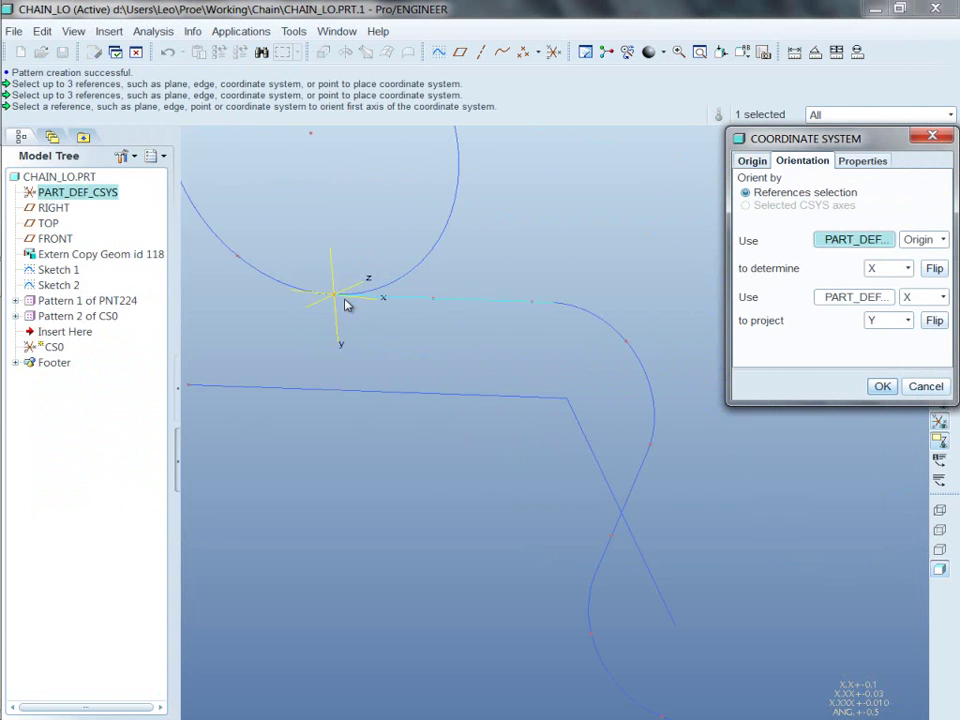
pyautogui.click(432, 300)
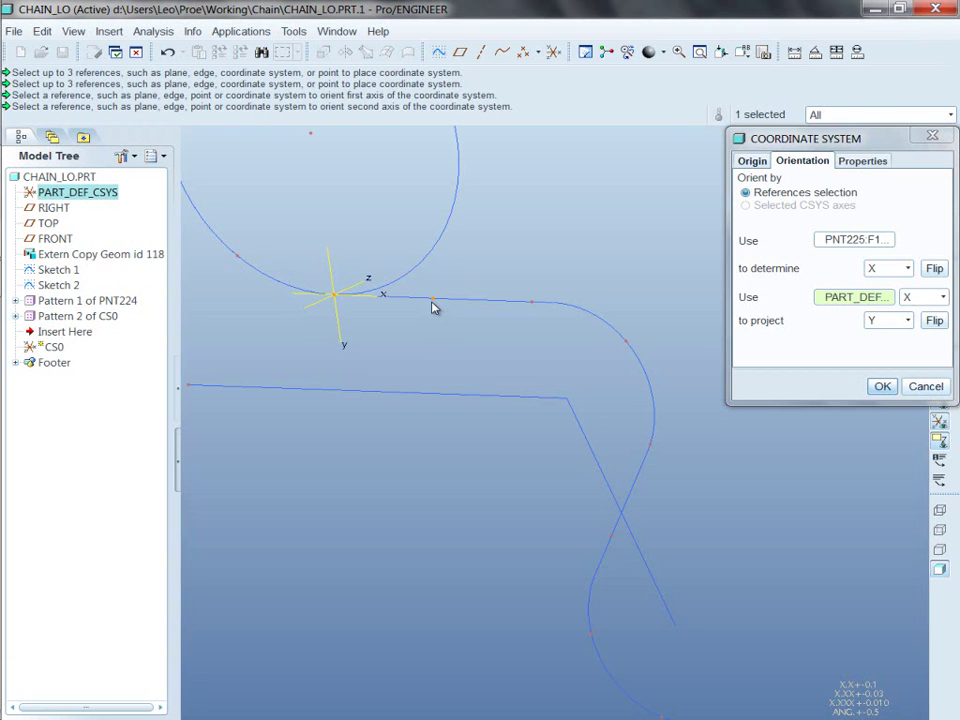
pyautogui.click(882, 386)
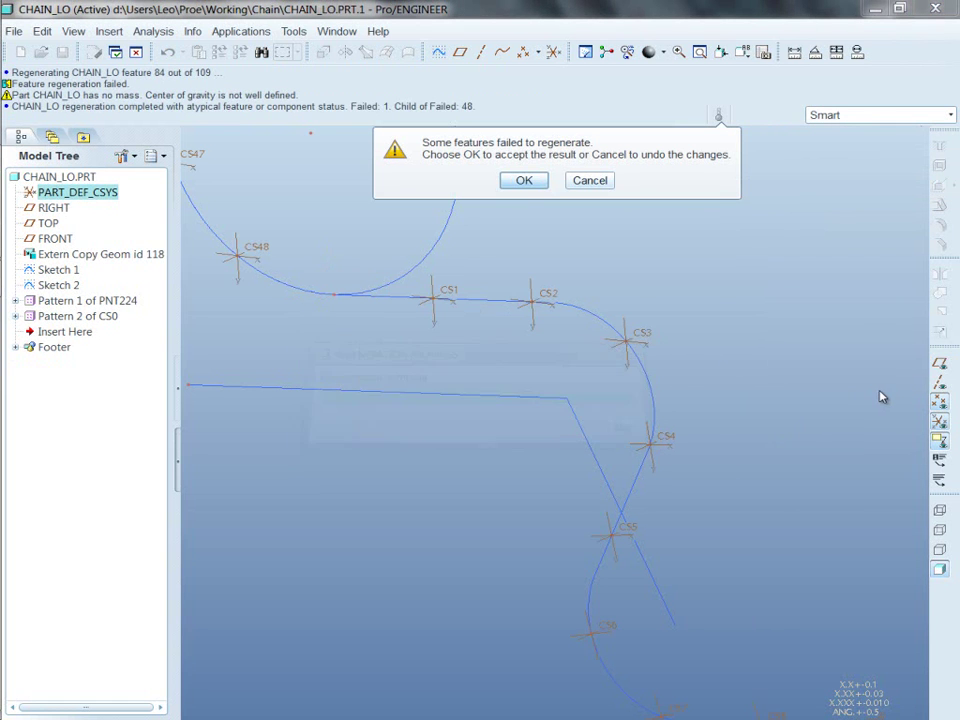
# Accept the failed regeneration and delete Pattern 2 of CS0.
pyautogui.click(521, 185)
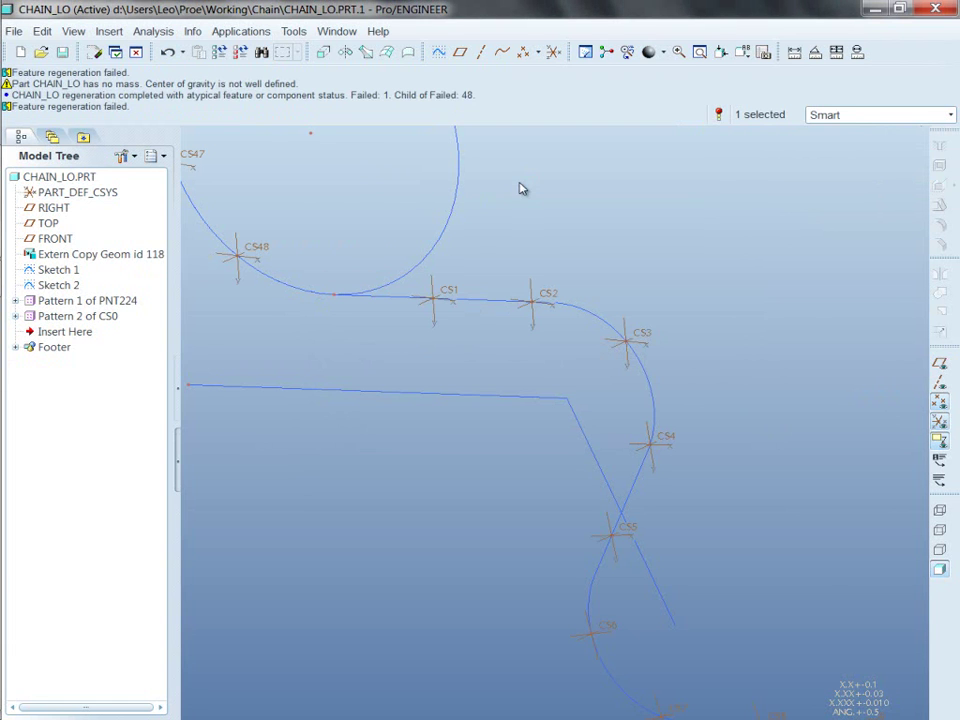
pyautogui.rightClick(50, 316)
pyautogui.click(102, 343)
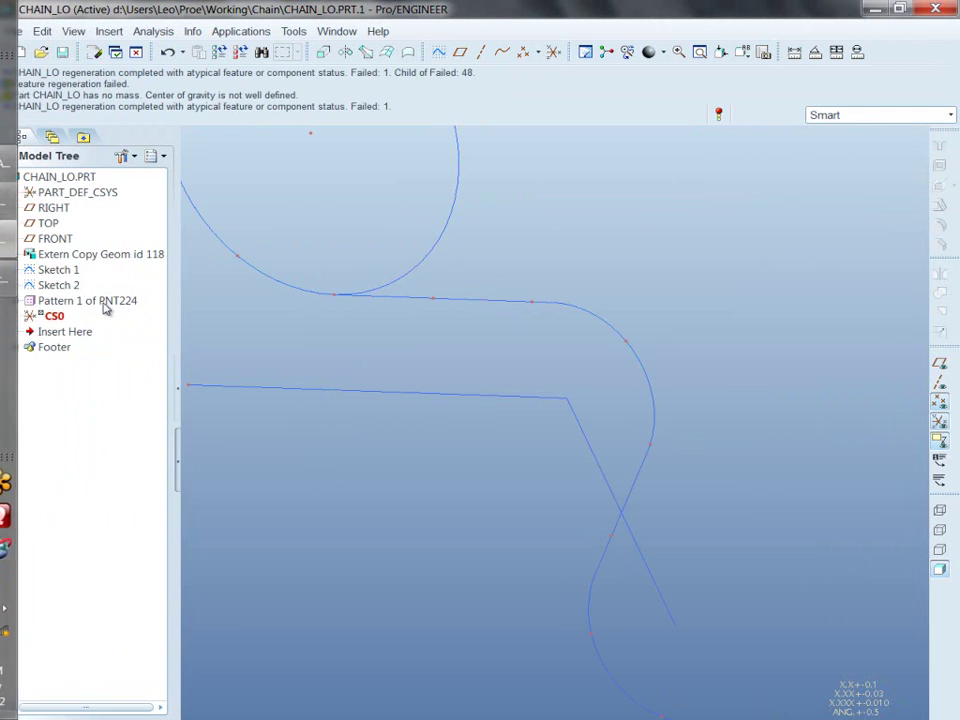
# Add a second point, PNT289, on the chain curve at offset 0.500 to PNT224's feature.
pyautogui.click(15, 300)
pyautogui.click(73, 318)
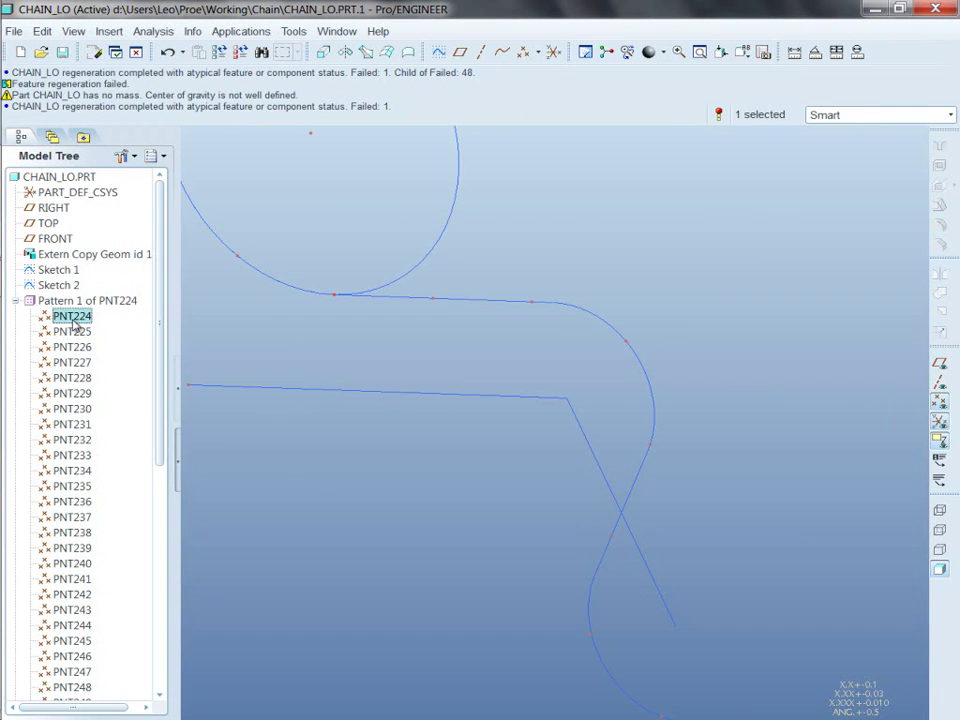
pyautogui.rightClick(74, 326)
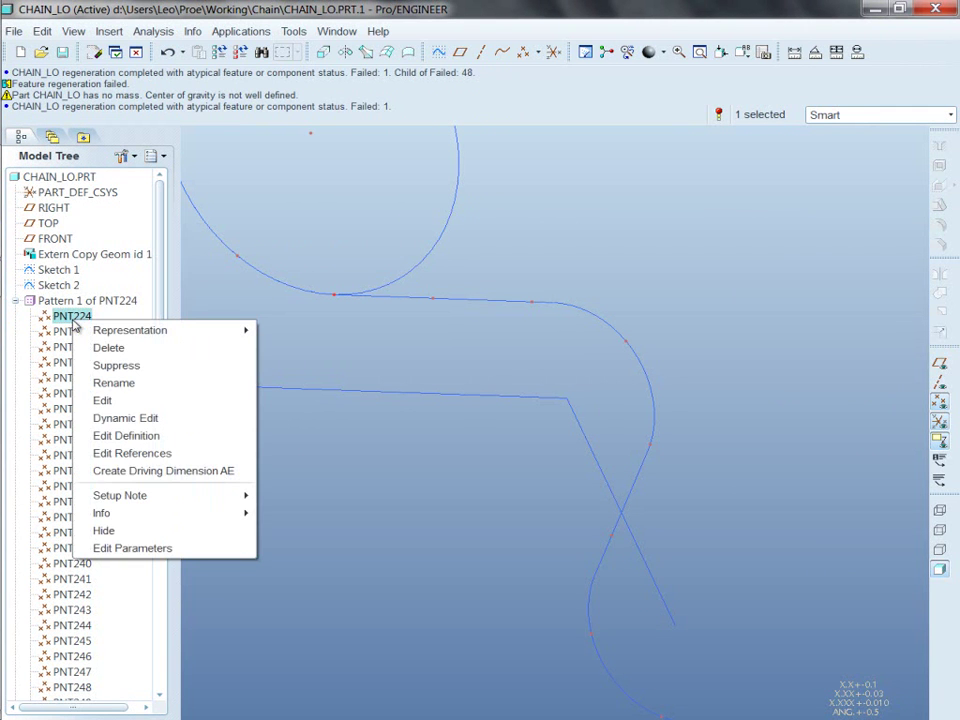
pyautogui.click(150, 436)
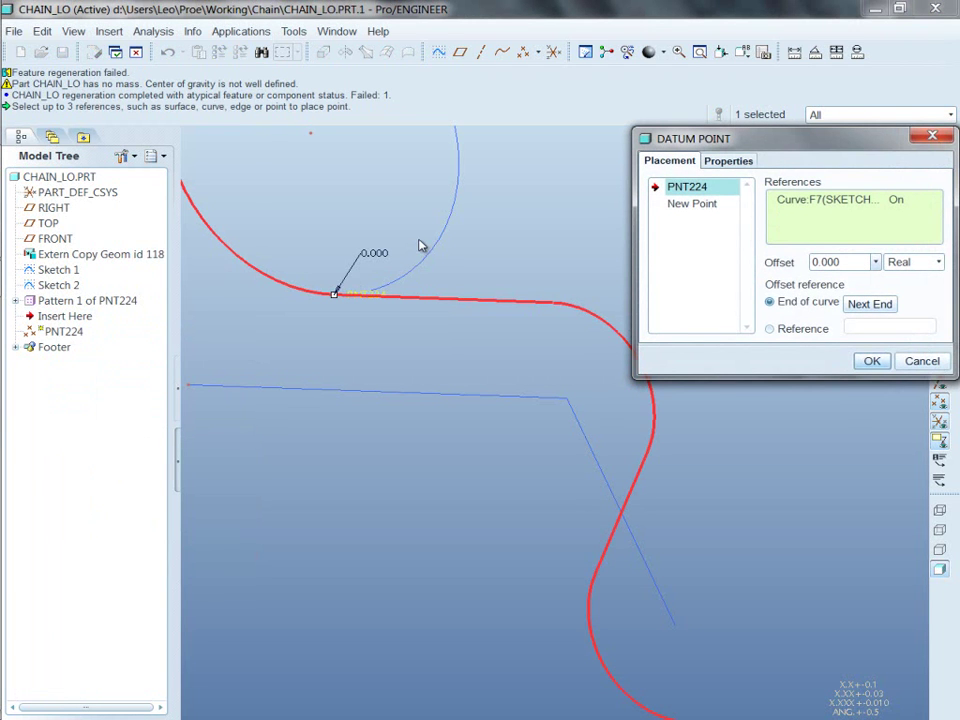
pyautogui.click(690, 205)
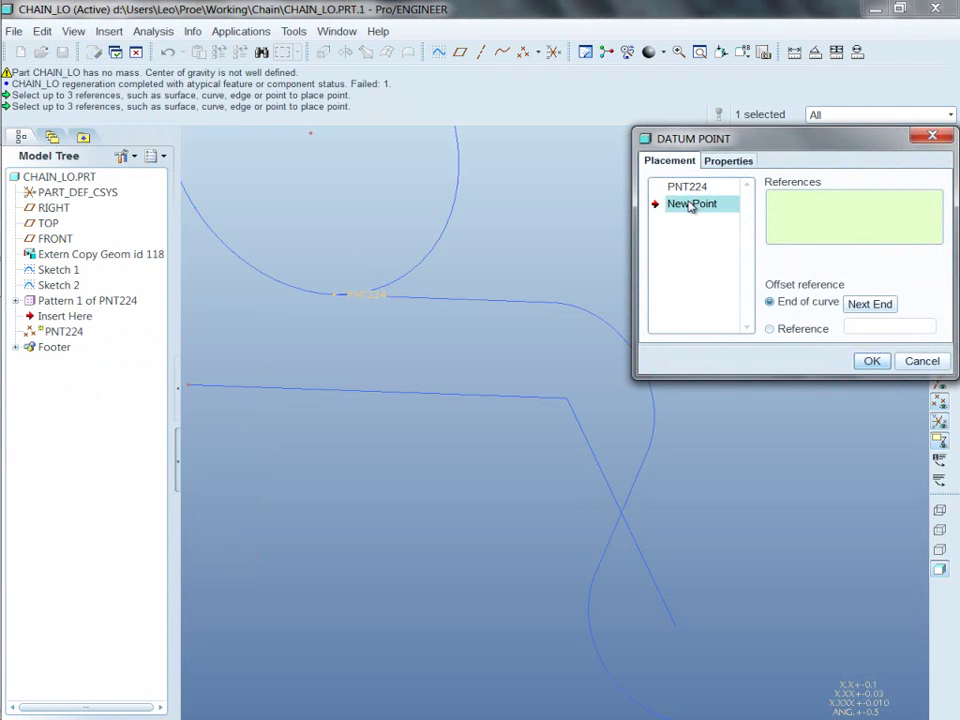
pyautogui.click(454, 301)
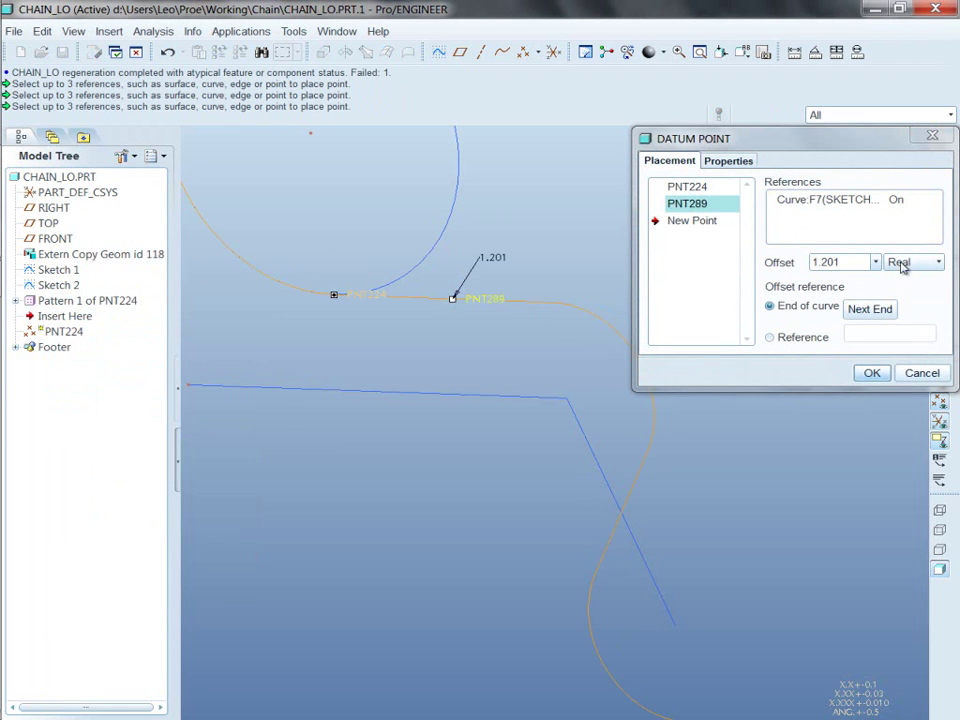
pyautogui.doubleClick(840, 262)
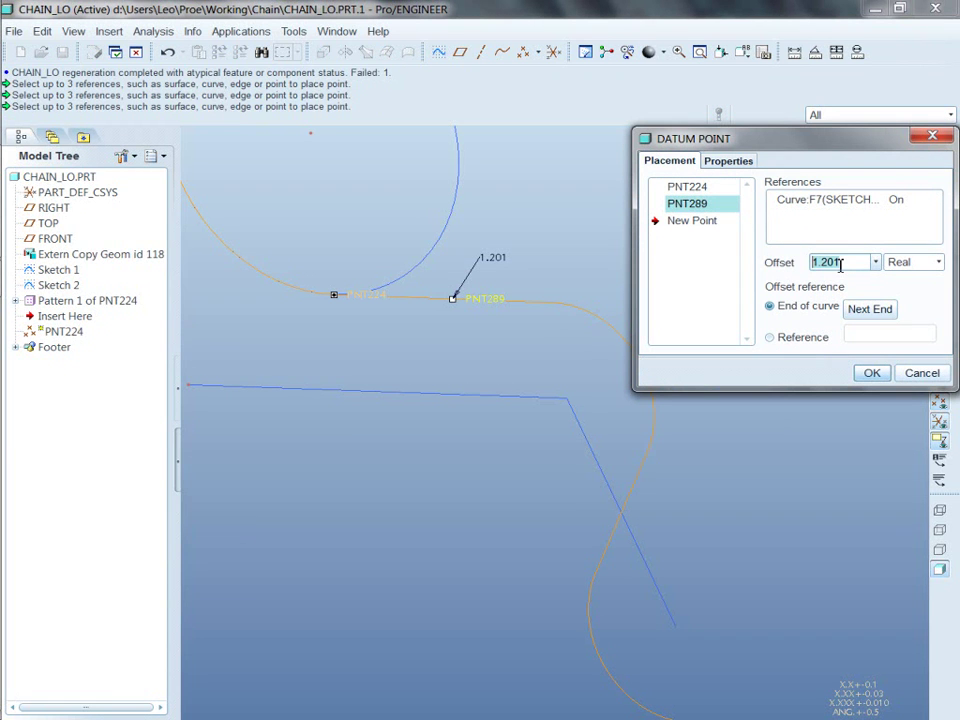
pyautogui.write('5')
pyautogui.press('Return')
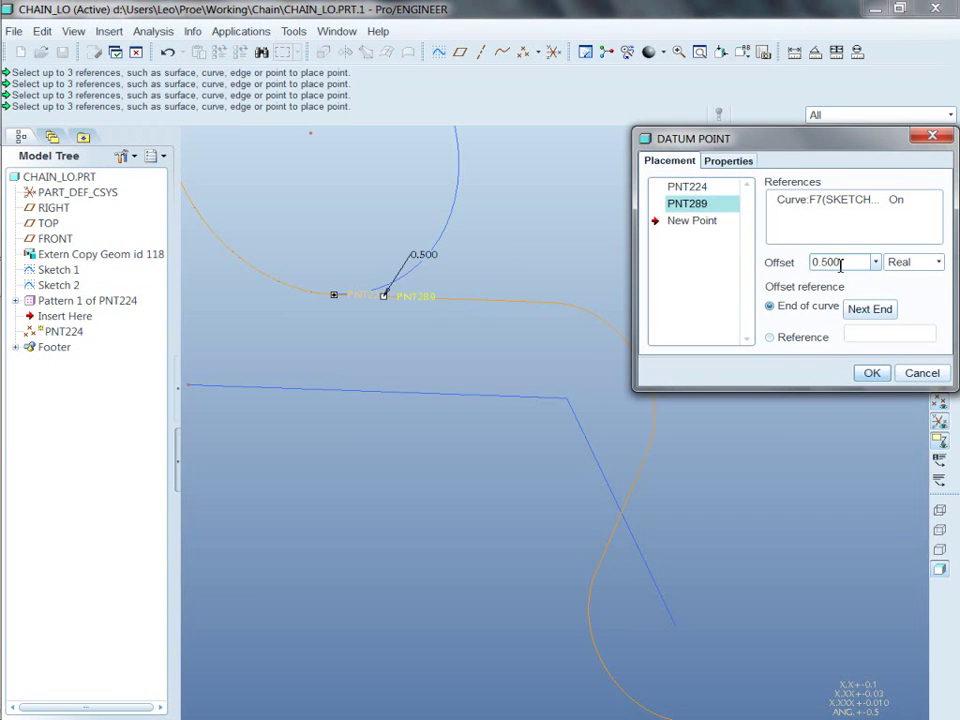
pyautogui.click(871, 373)
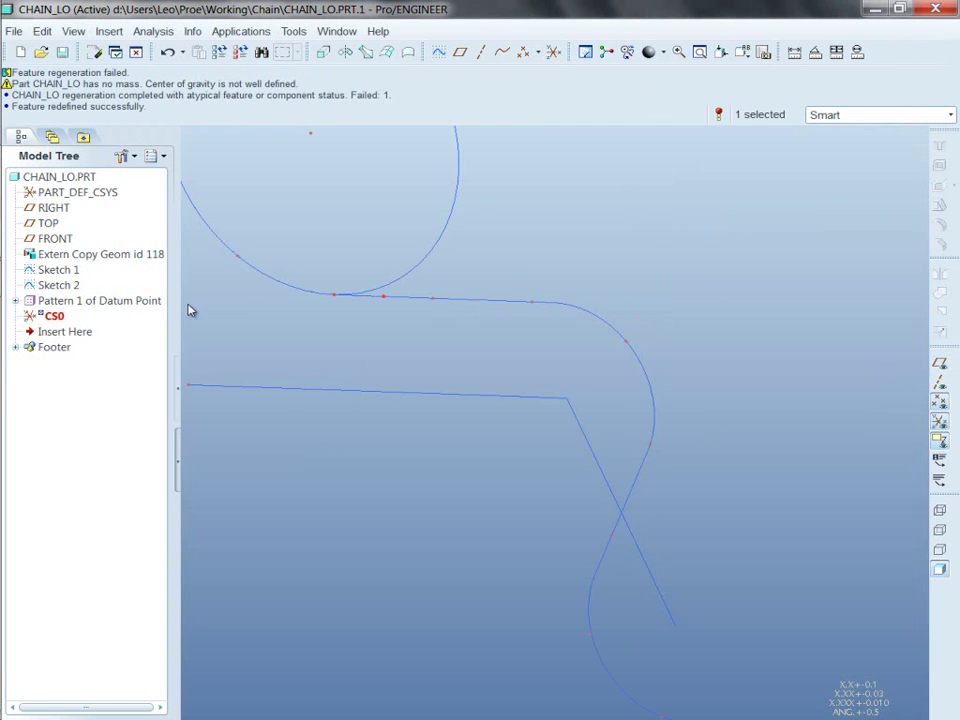
# Add the .500 LEN dimension to Pattern 1's Direction 1 with a 1.000 increment.
pyautogui.click(16, 302)
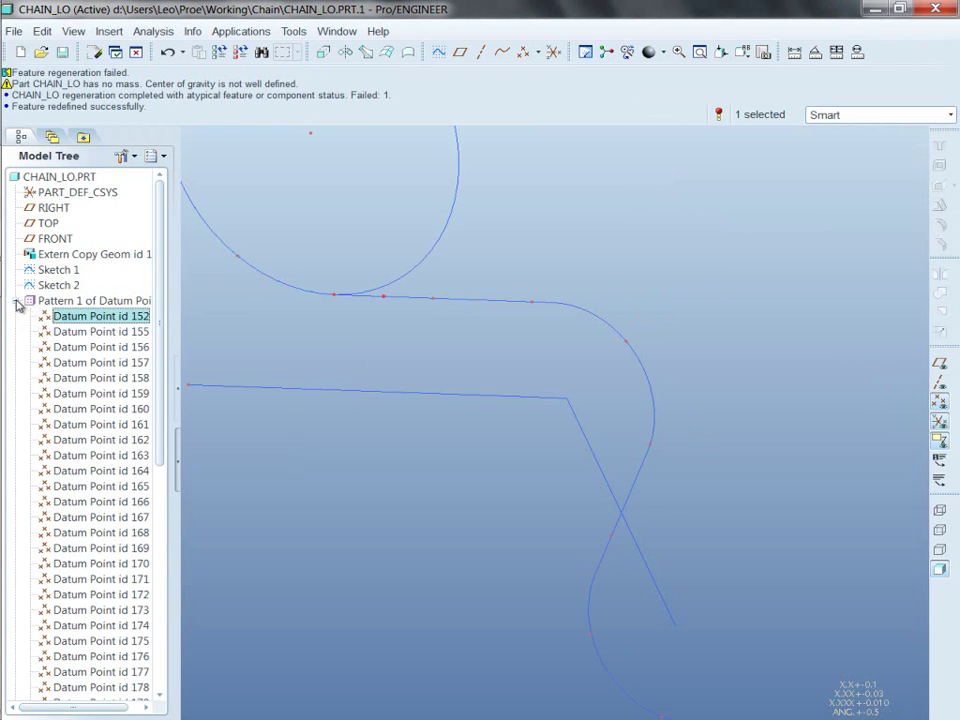
pyautogui.rightClick(80, 301)
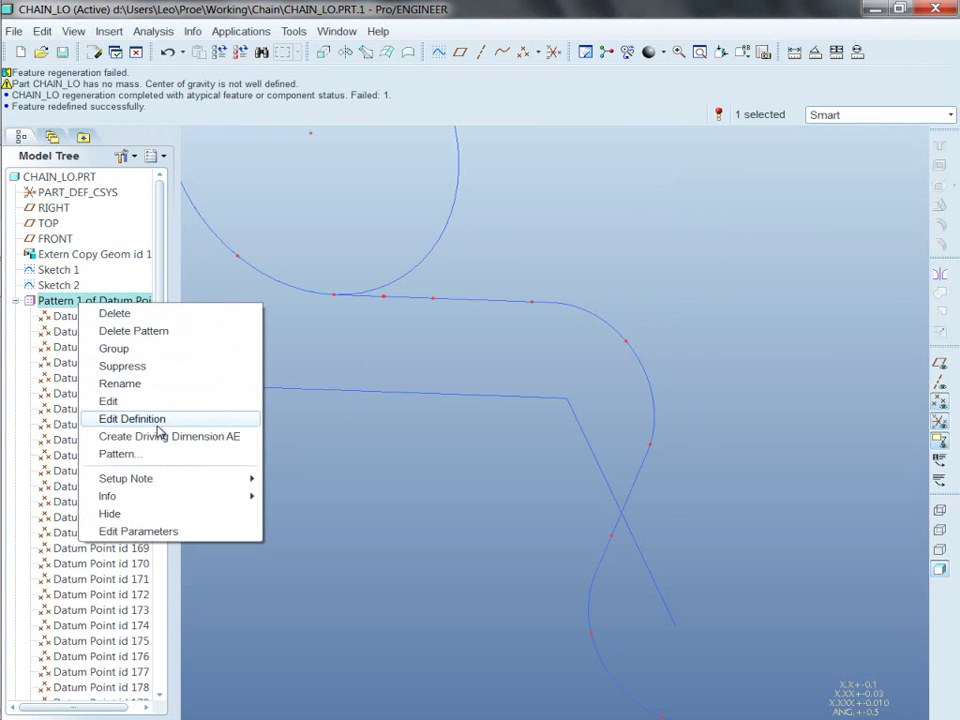
pyautogui.click(157, 419)
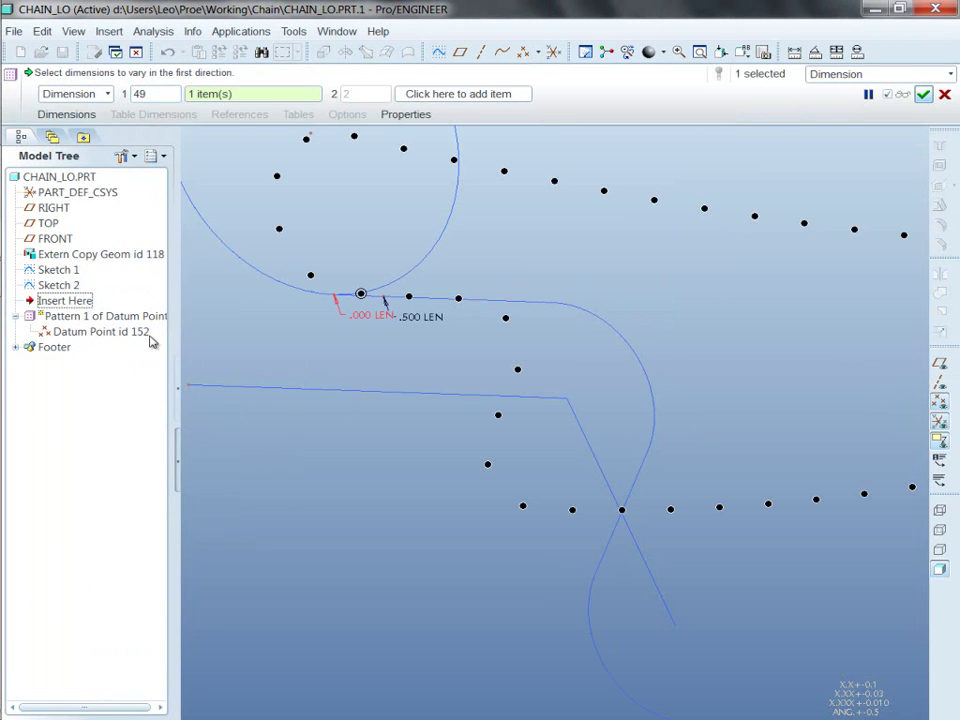
pyautogui.click(72, 116)
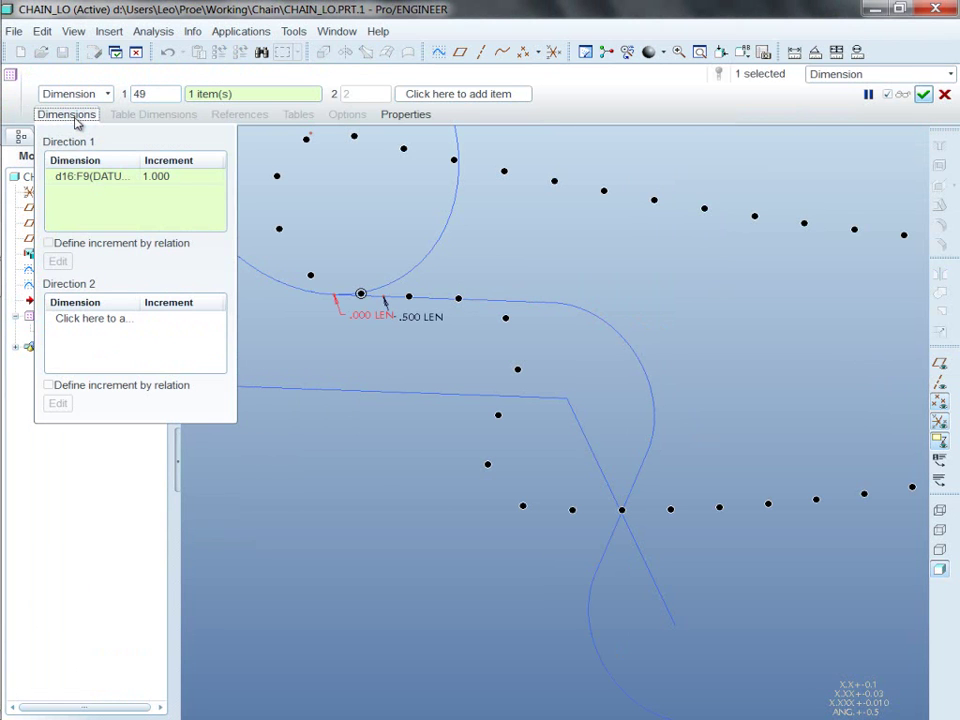
pyautogui.click(64, 178)
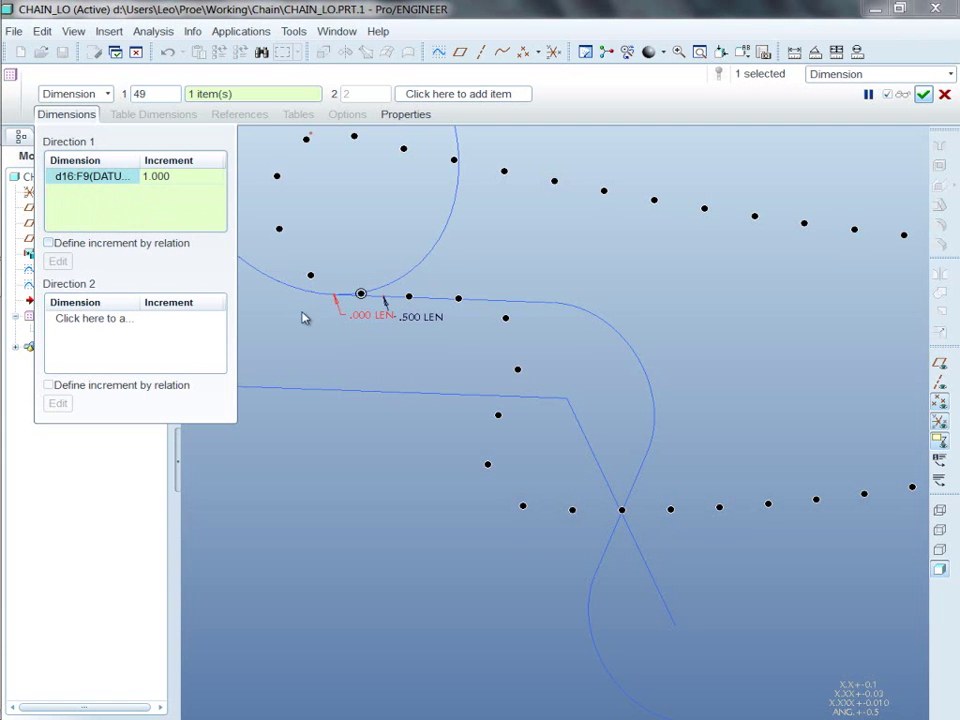
pyautogui.keyDown('ctrl'); pyautogui.click(413, 320); pyautogui.keyUp('ctrl')
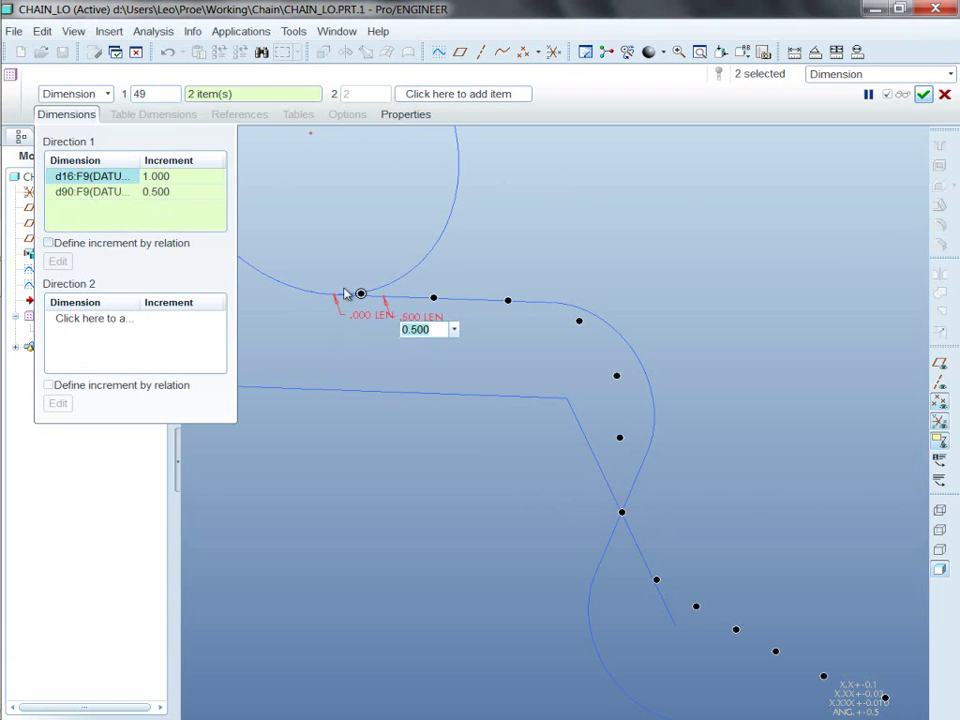
pyautogui.click(166, 192)
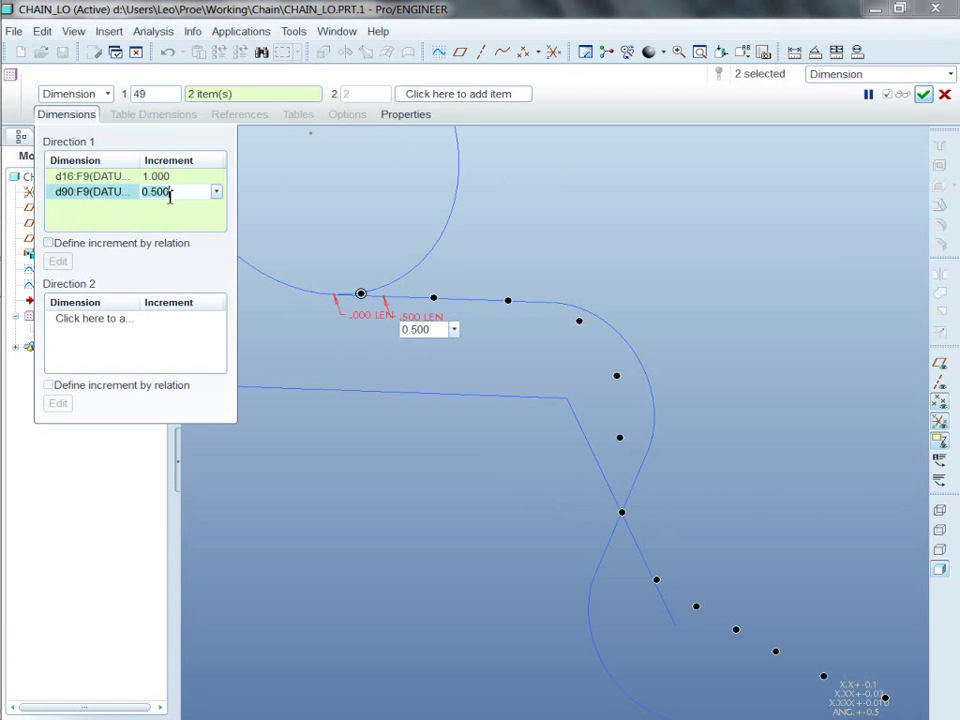
pyautogui.write('1')
pyautogui.press('Return')
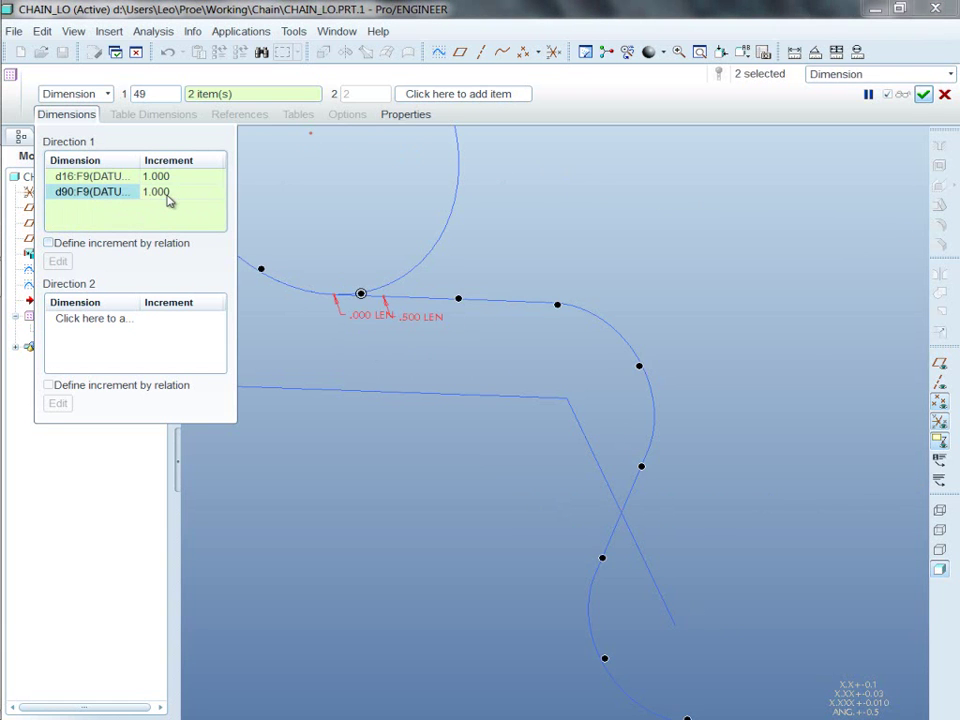
pyautogui.click(923, 94)
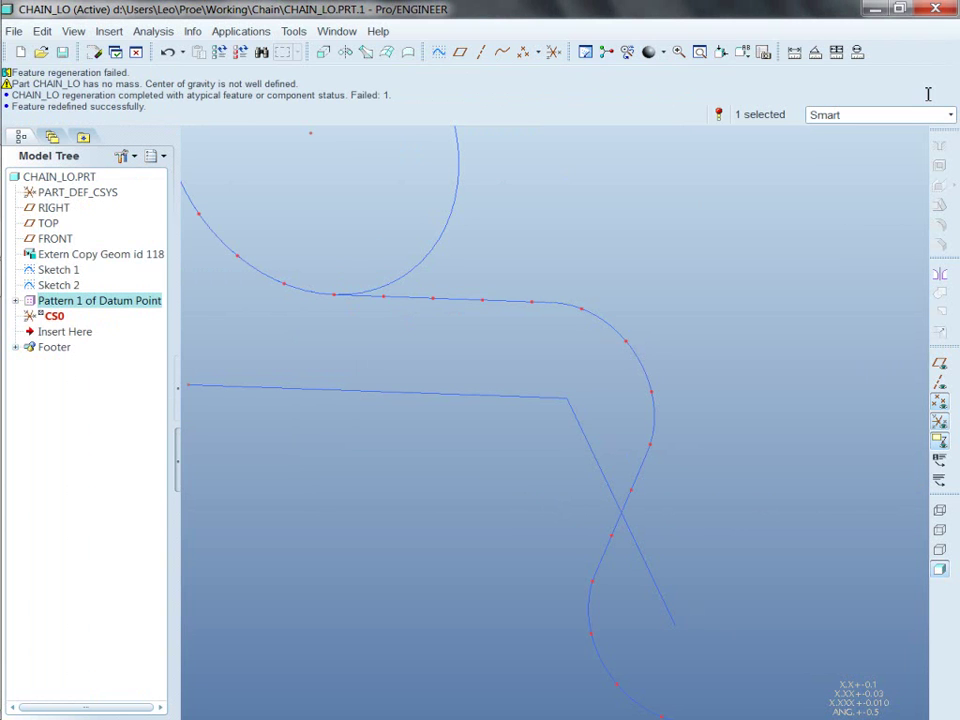
# Inspect the first patterned datum points in the Model Tree.
pyautogui.click(15, 300)
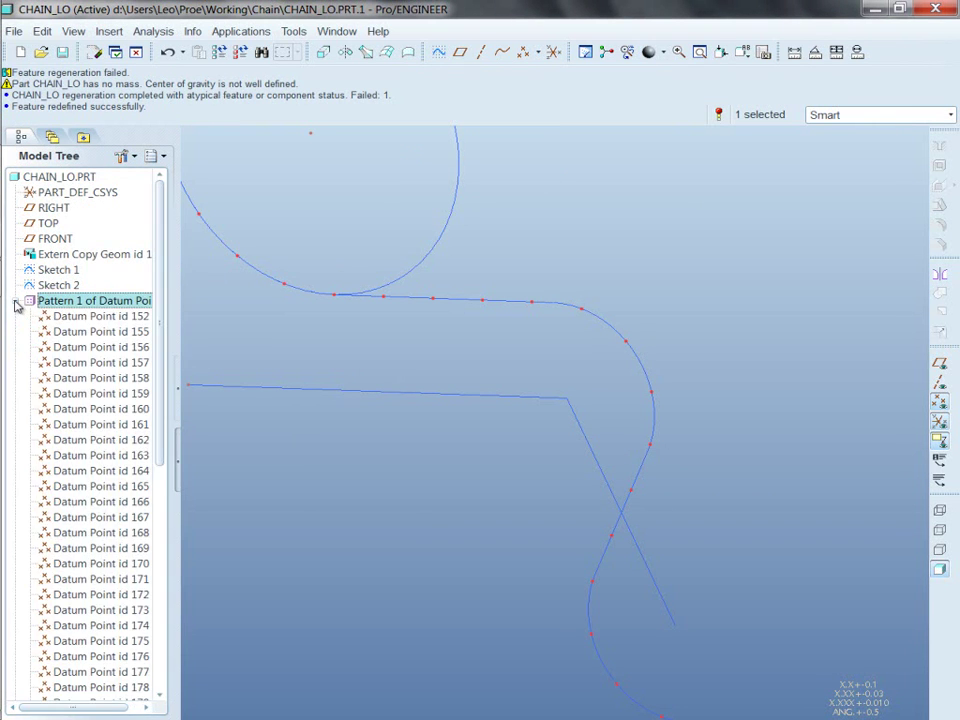
pyautogui.click(113, 317)
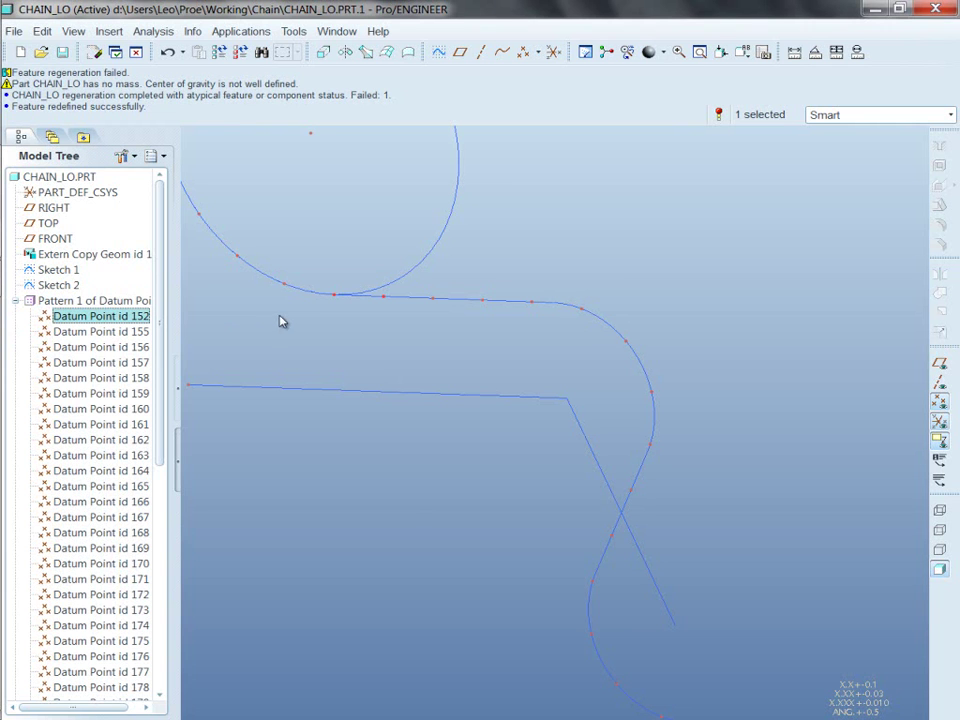
pyautogui.click(116, 334)
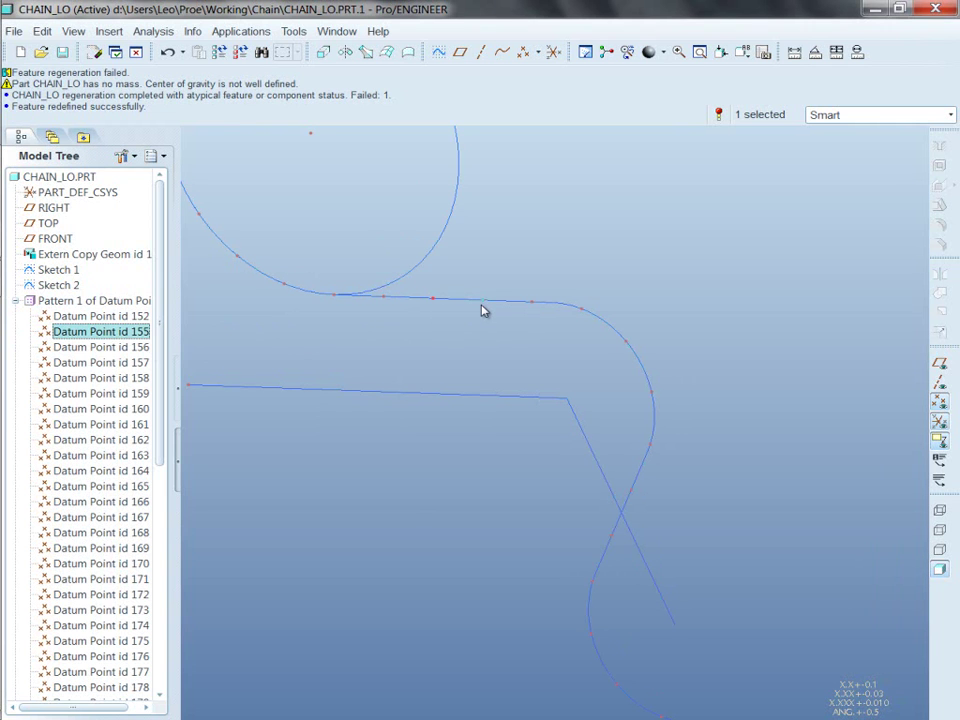
pyautogui.click(16, 302)
# Redefine CS0 to aim its X axis at PNT289, keeping PART_DEF_CSYS for the second axis.
pyautogui.rightClick(38, 316)
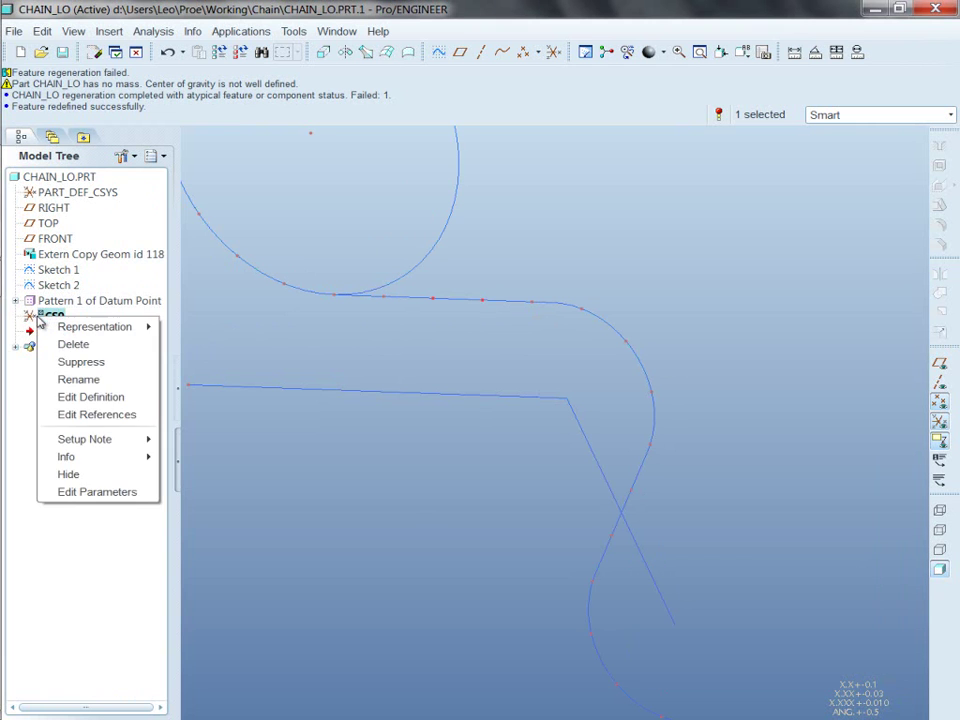
pyautogui.click(90, 397)
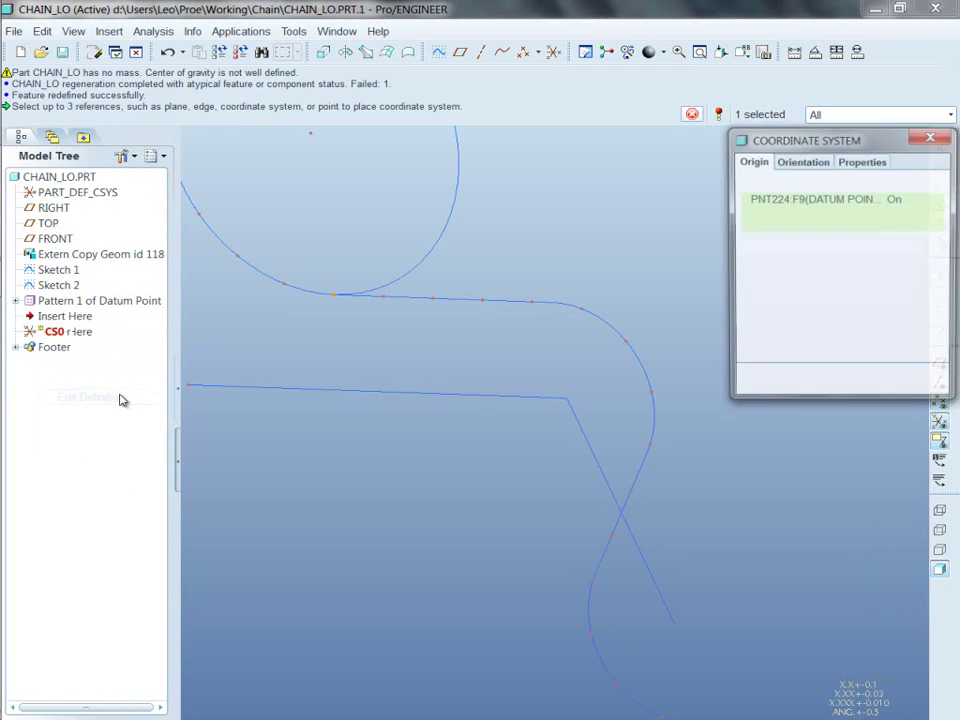
pyautogui.click(802, 162)
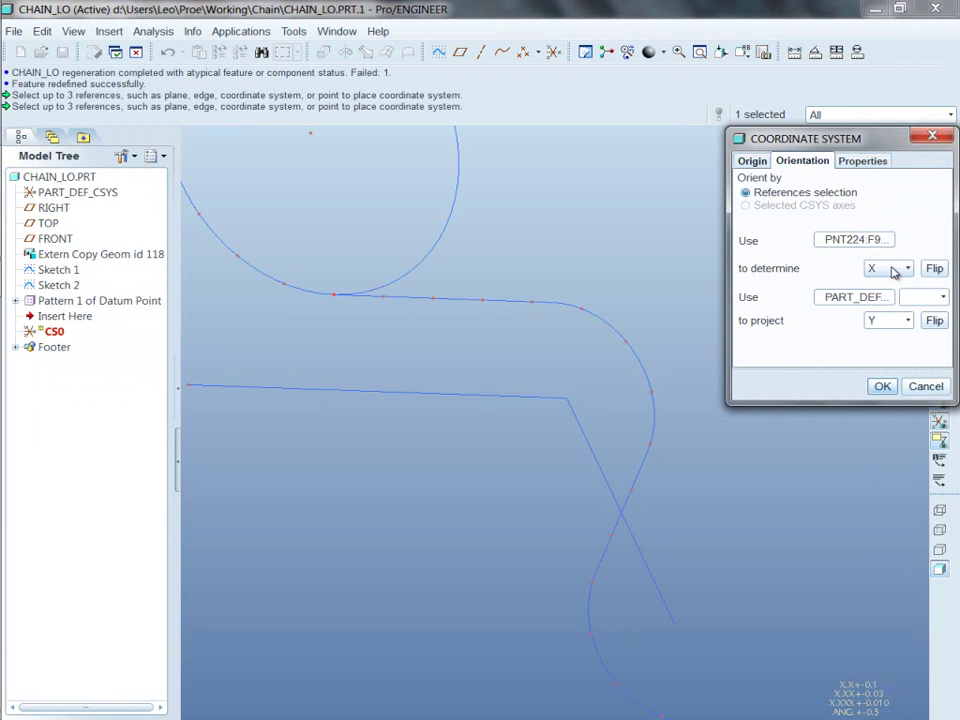
pyautogui.click(895, 270)
pyautogui.click(871, 284)
pyautogui.click(855, 241)
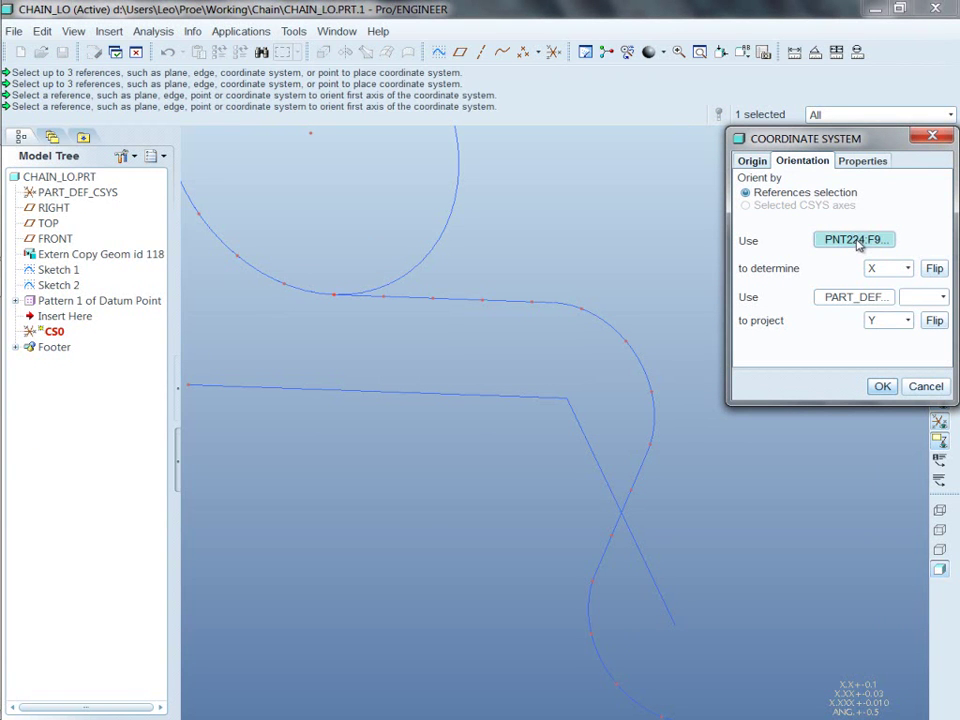
pyautogui.click(387, 305)
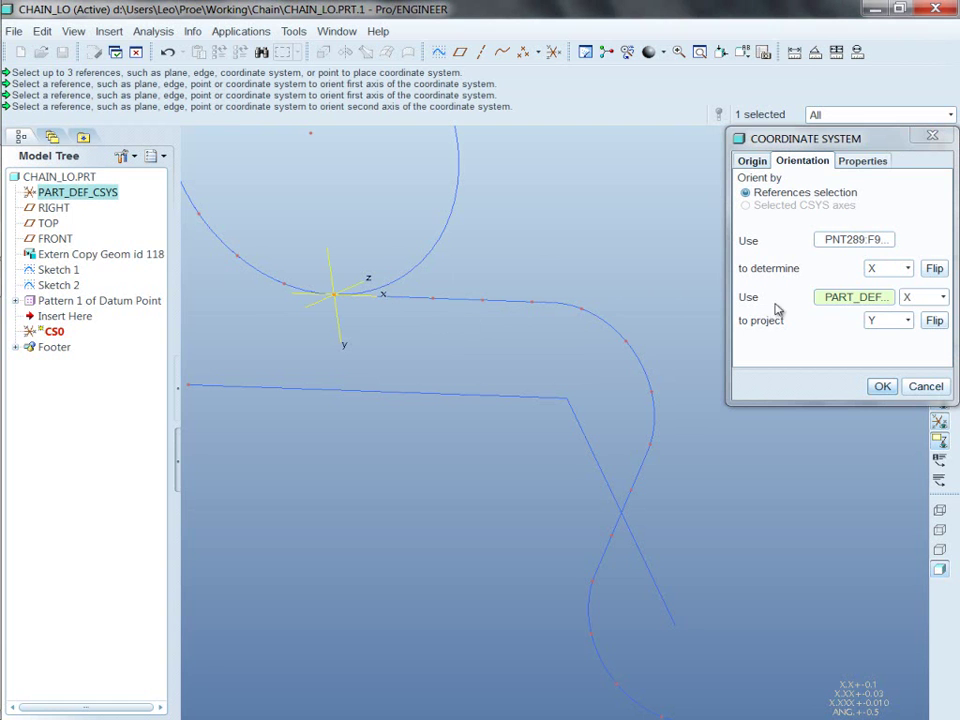
pyautogui.click(882, 386)
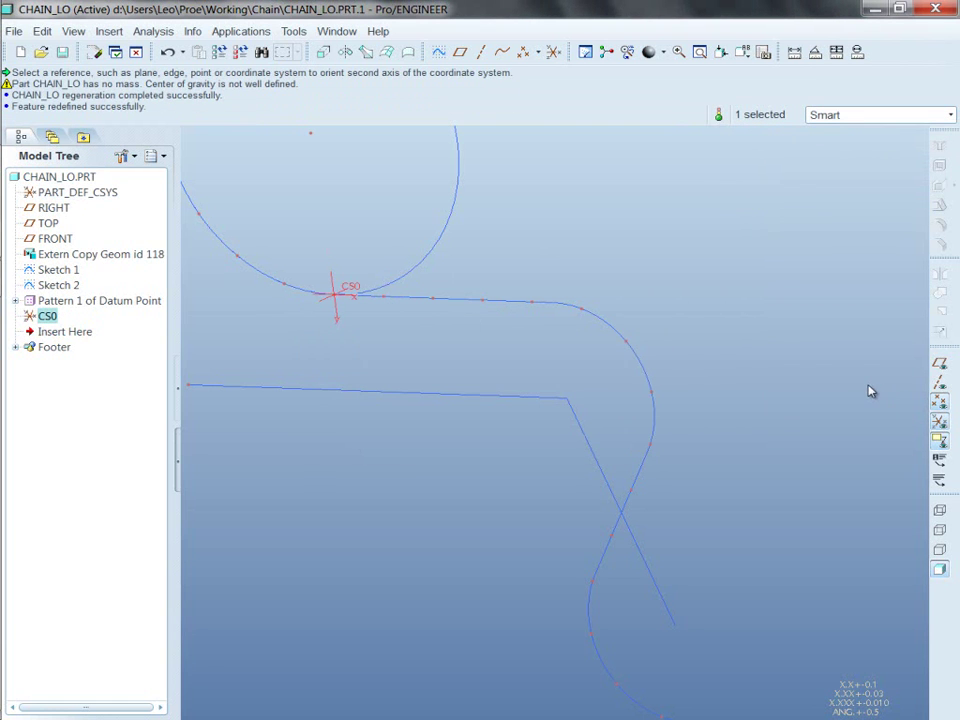
# Reference-pattern the reoriented CS0 around the chain, inspect it, then hide coordinate systems.
pyautogui.rightClick(58, 318)
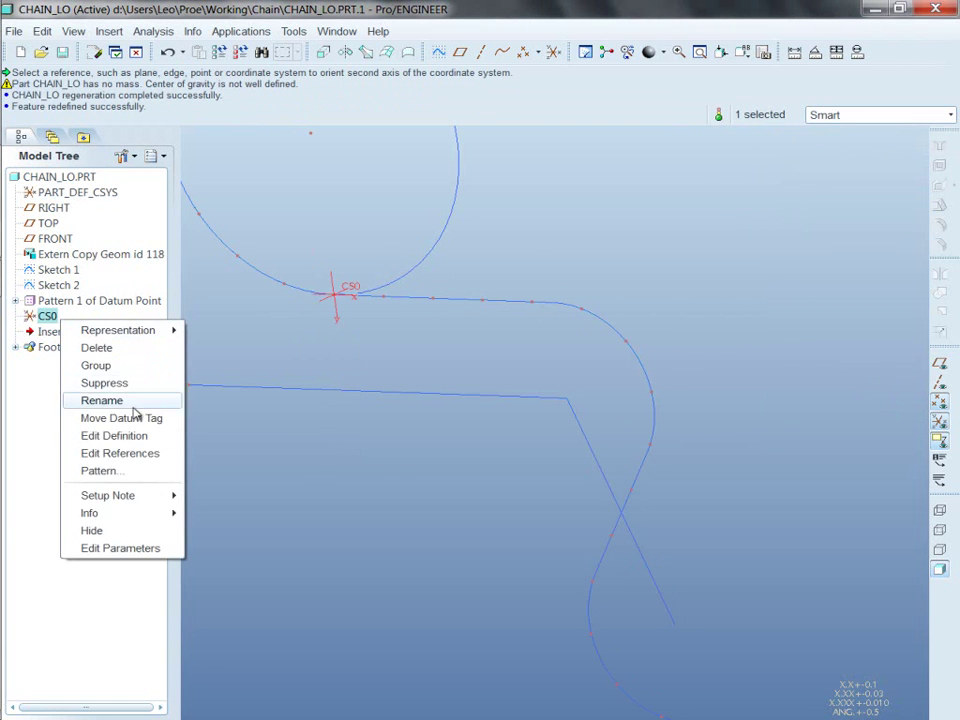
pyautogui.click(118, 470)
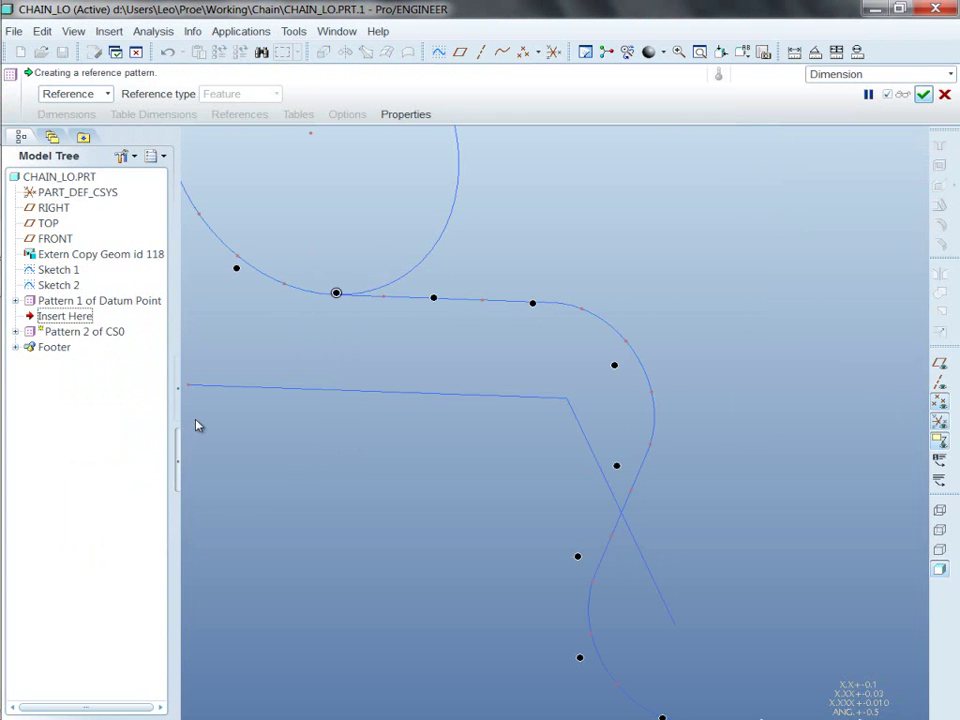
pyautogui.middleClick(221, 419)
pyautogui.scroll(-5, 207, 380)
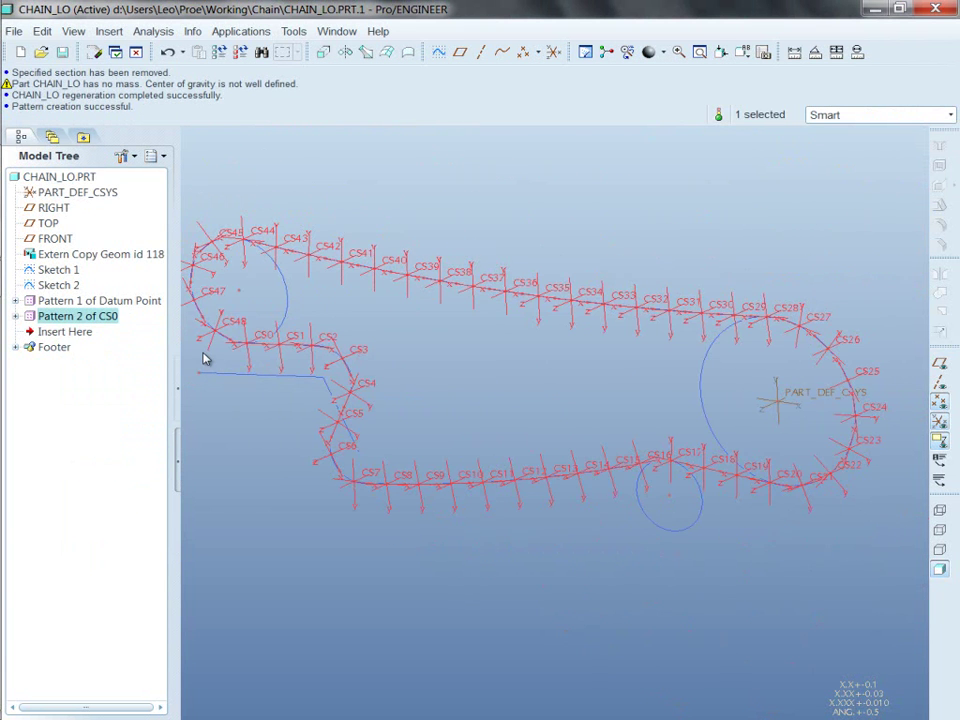
pyautogui.moveTo(499, 361)
pyautogui.mouseDown(button='middle')
pyautogui.moveTo(537, 330)
pyautogui.moveTo(495, 332)
pyautogui.moveTo(487, 350)
pyautogui.mouseUp(button='middle')
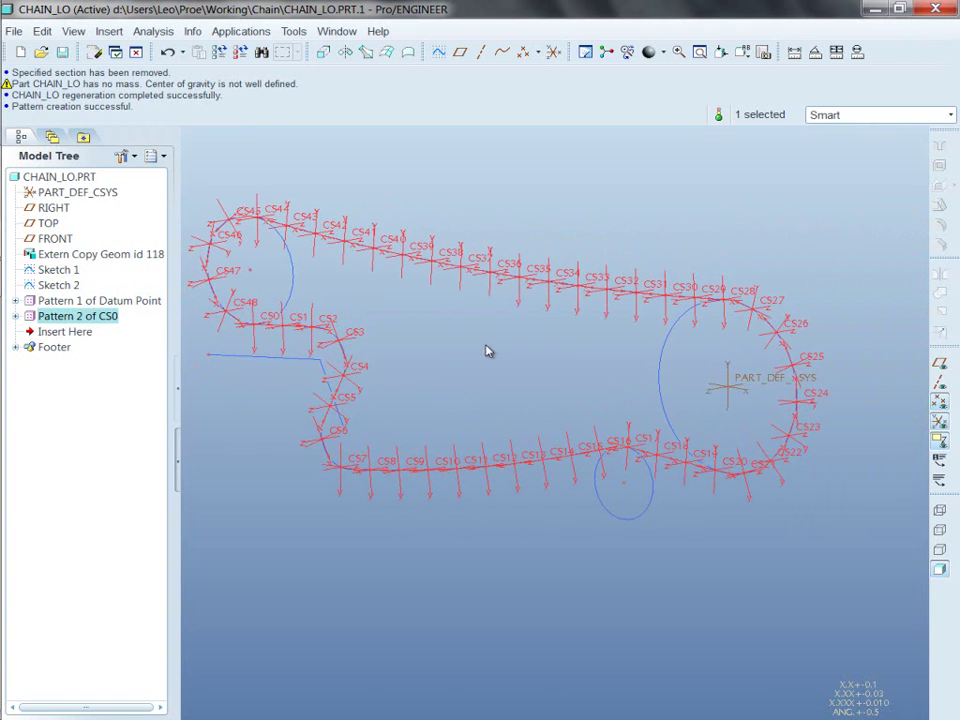
pyautogui.click(936, 420)
# Switch to the CHAIN.ASM window and zoom out and rotate to view the link loop.
pyautogui.click(337, 31)
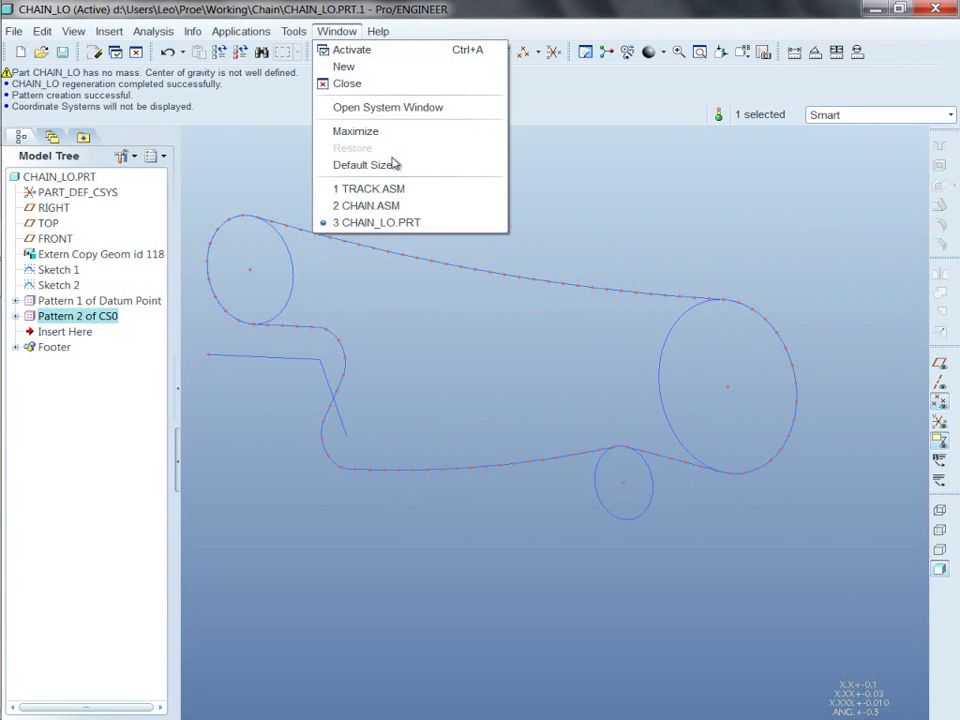
pyautogui.click(393, 207)
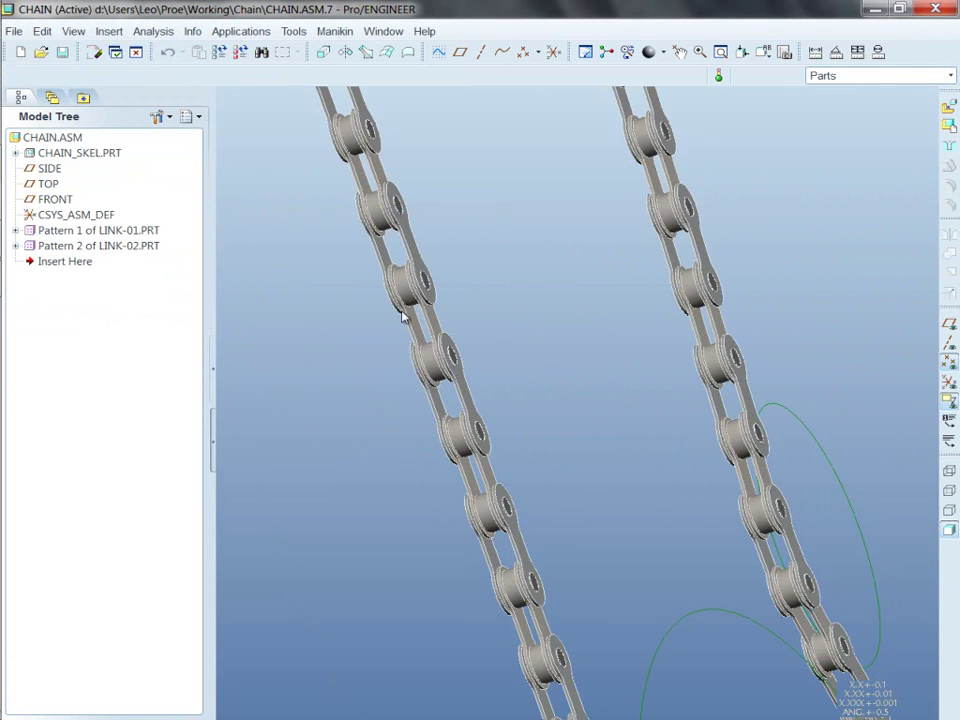
pyautogui.scroll(-5, 403, 316)
pyautogui.moveTo(435, 338)
pyautogui.mouseDown(button='middle')
pyautogui.moveTo(422, 285)
pyautogui.moveTo(379, 285)
pyautogui.moveTo(433, 264)
pyautogui.moveTo(499, 216)
pyautogui.moveTo(323, 224)
pyautogui.moveTo(437, 208)
pyautogui.moveTo(456, 238)
pyautogui.moveTo(420, 268)
pyautogui.mouseUp(button='middle')
pyautogui.click(16, 231)
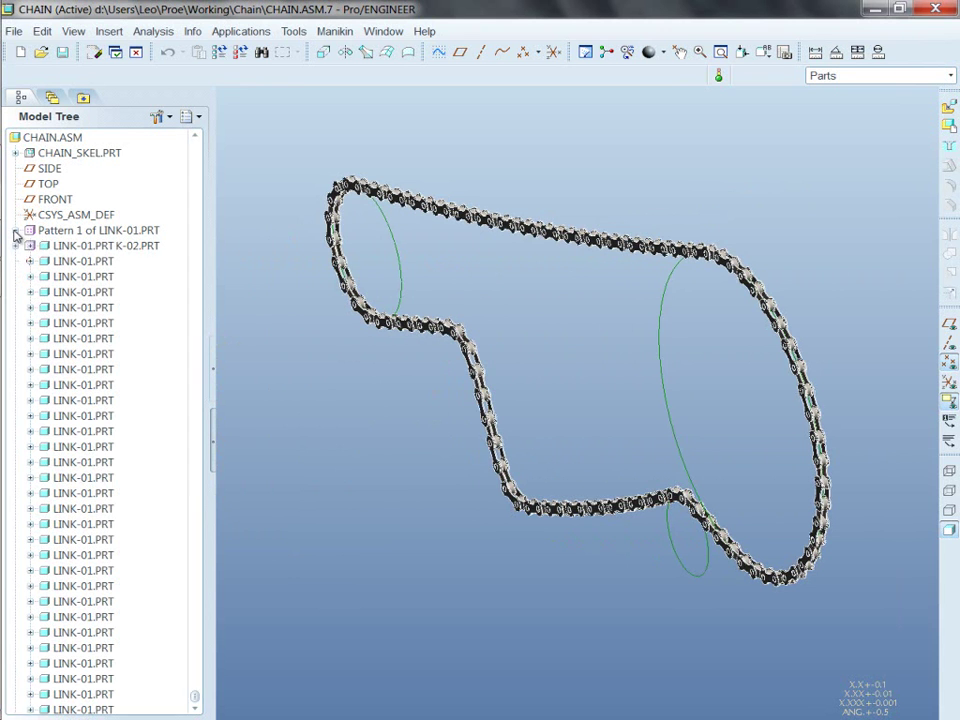
pyautogui.click(81, 249)
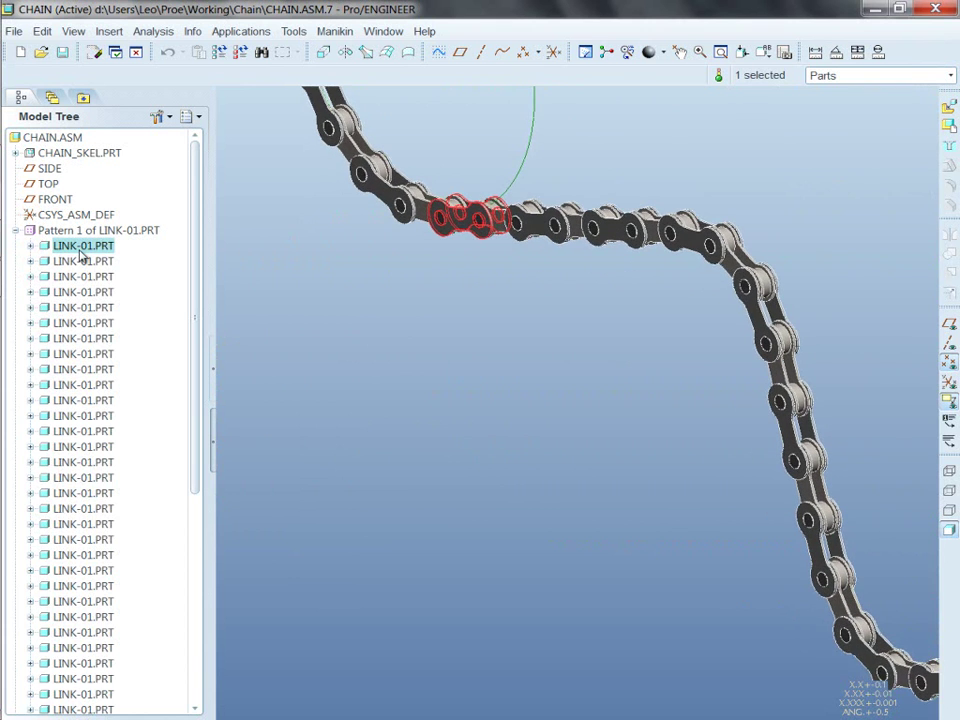
pyautogui.click(16, 231)
pyautogui.click(16, 246)
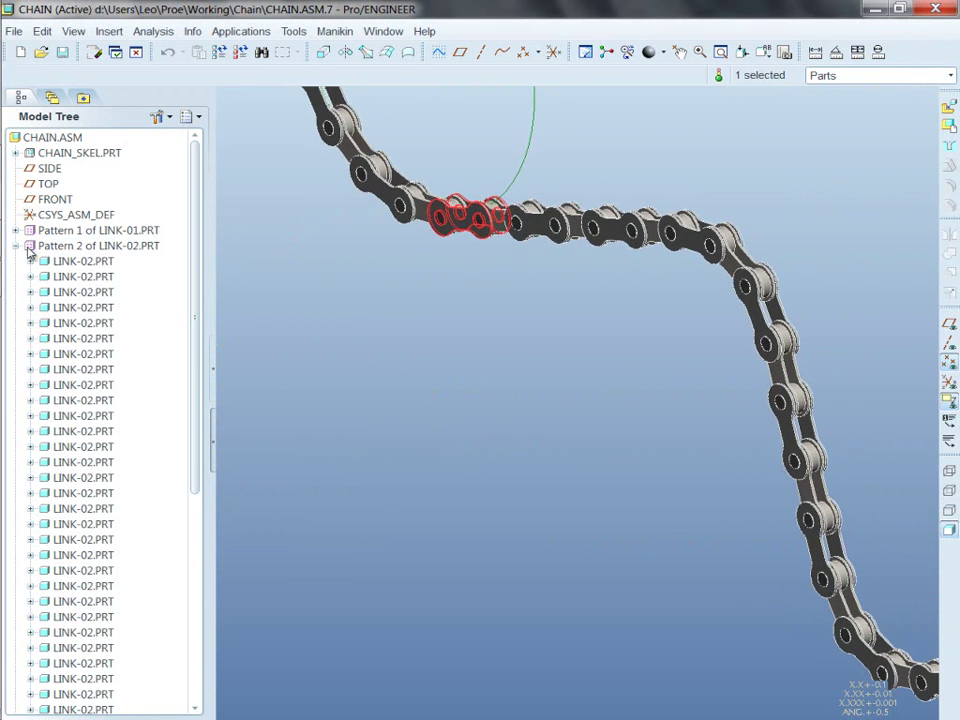
pyautogui.click(66, 261)
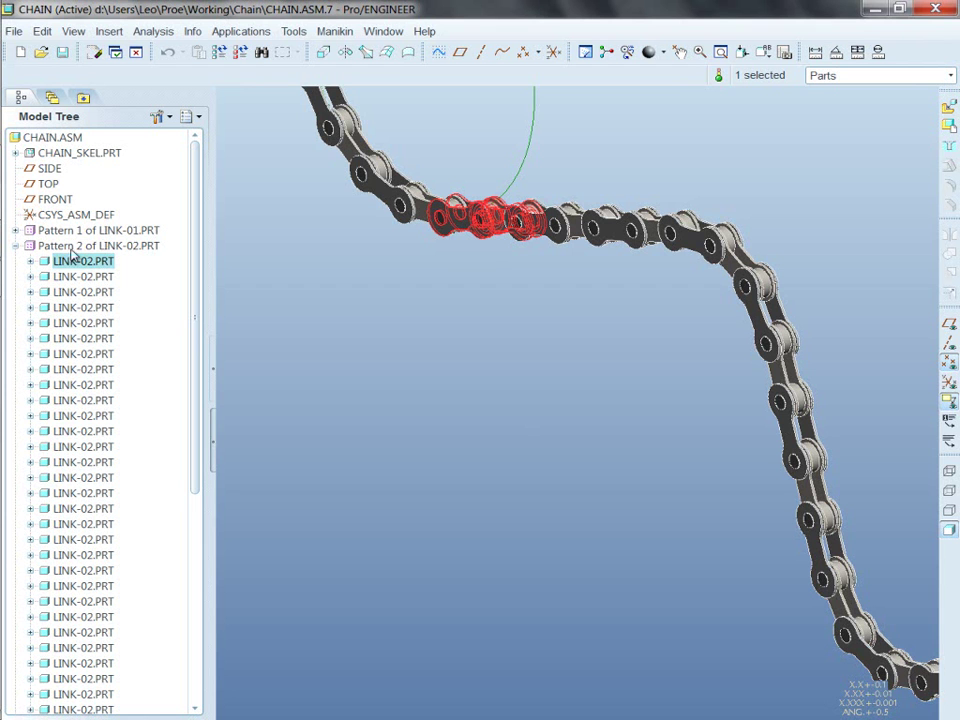
pyautogui.rightClick(78, 232)
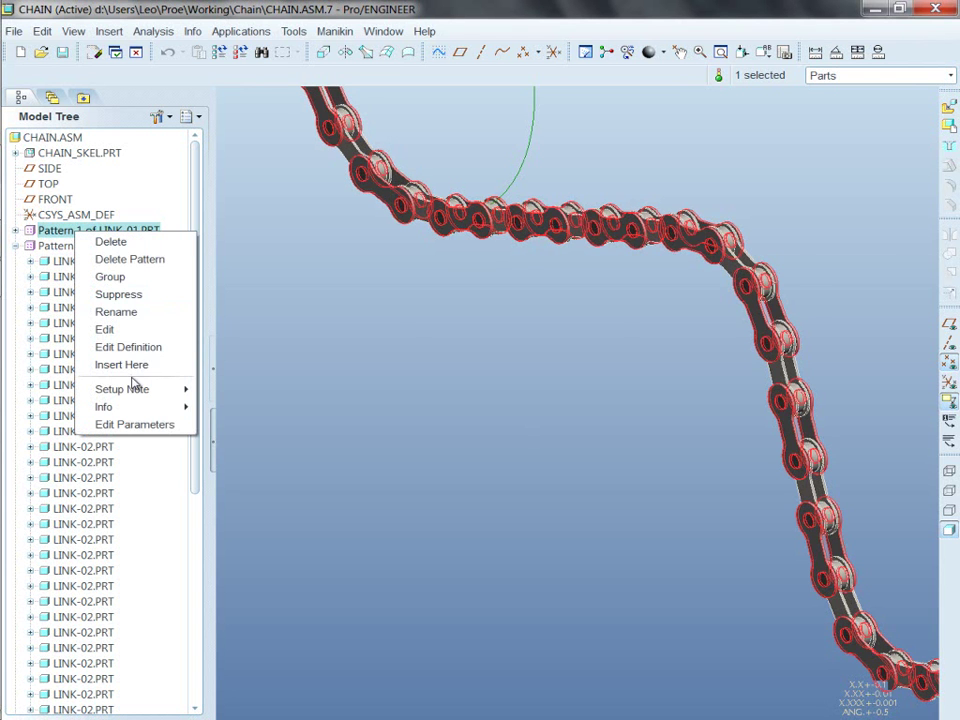
pyautogui.click(128, 346)
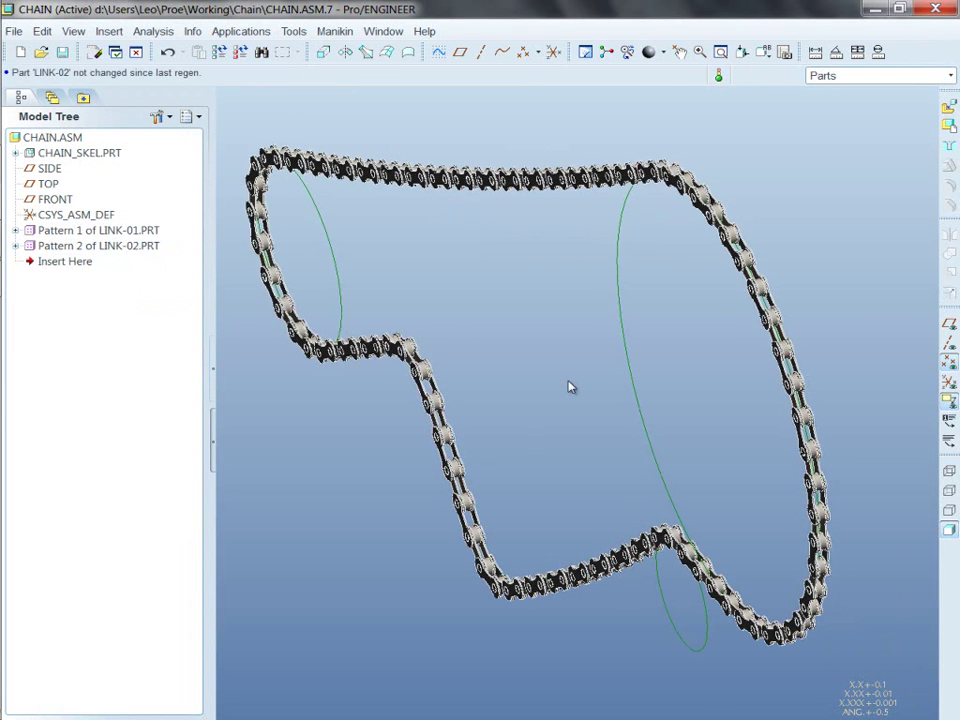